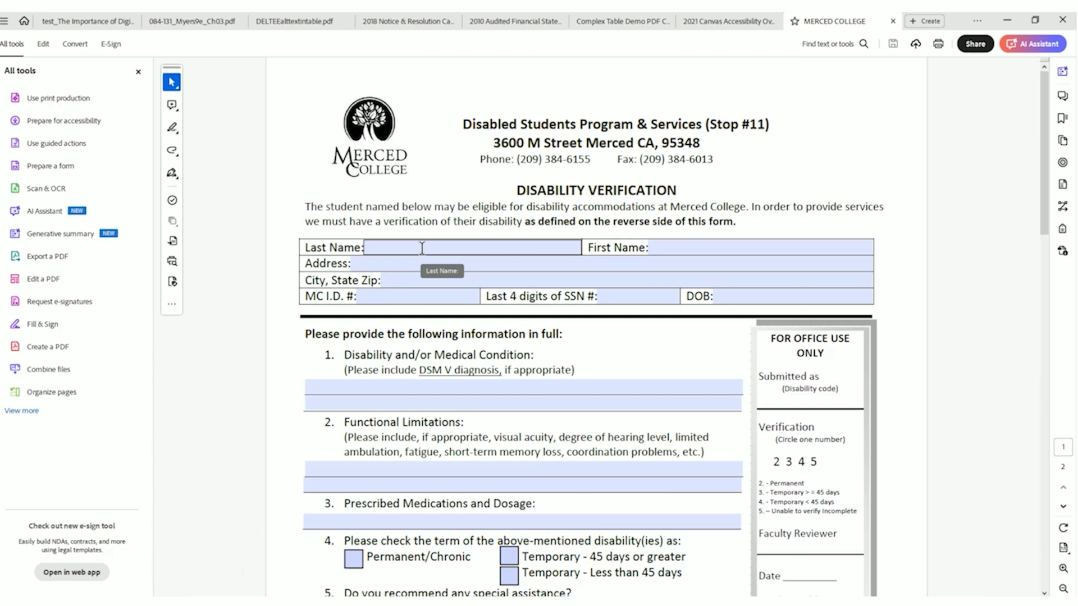
Start JAWS 2024, review its list of the form's fields, then close the list and JAWS
key("super")
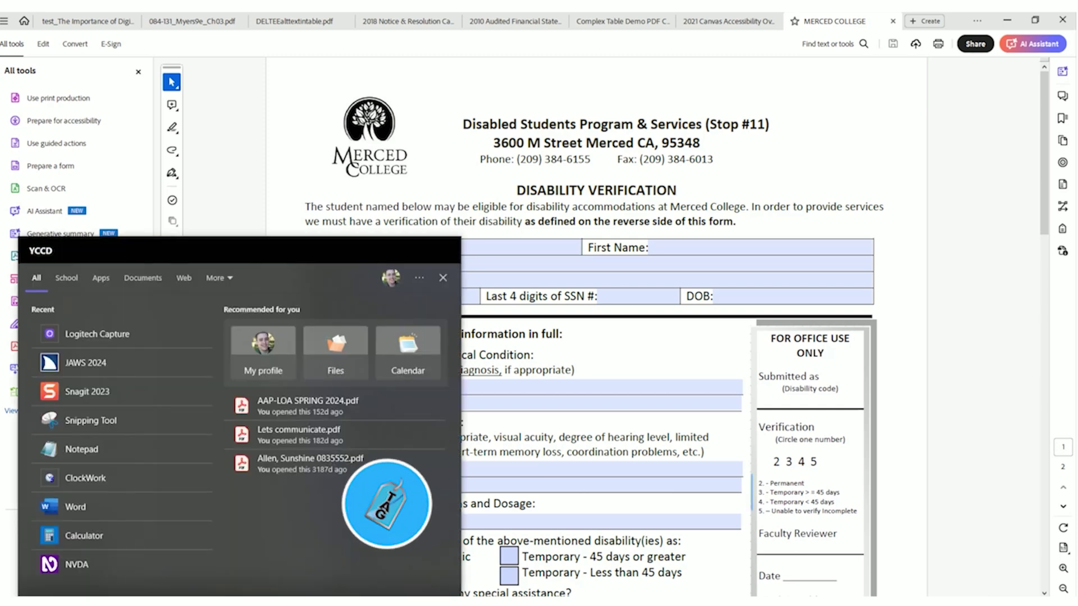
left_click(106, 369)
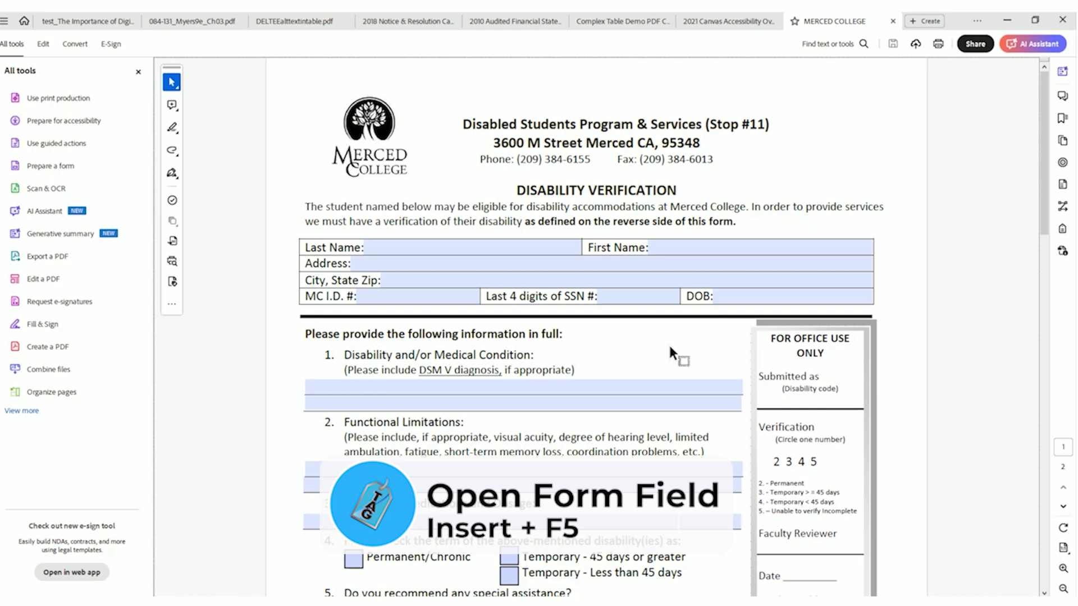
key("Insert+F5")
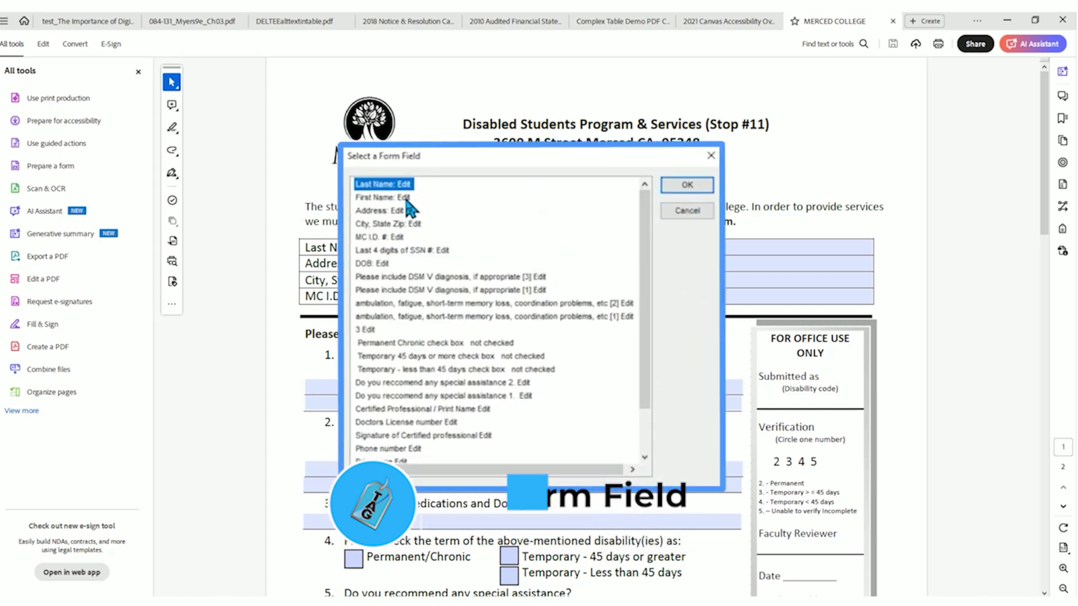
key("Down")
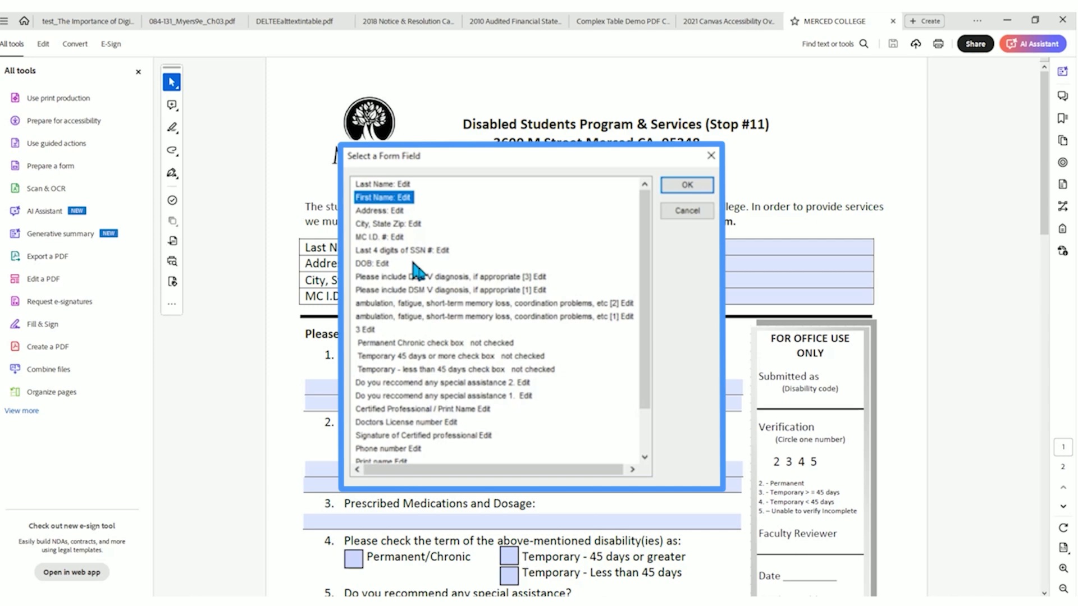
scroll(427, 276, "down", 1)
scroll(494, 337, "up", 1)
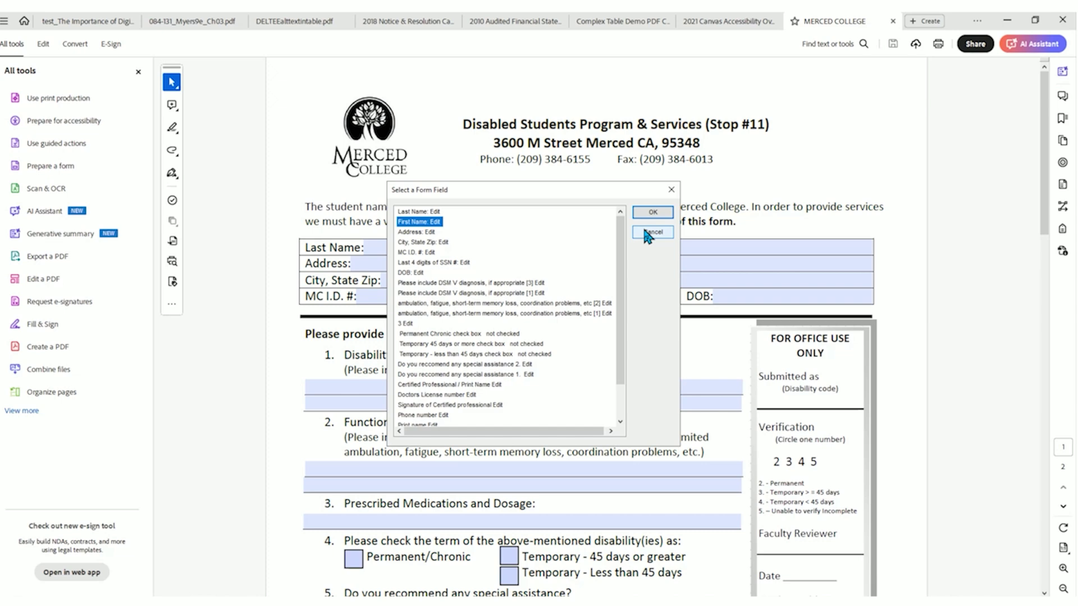
left_click(648, 235)
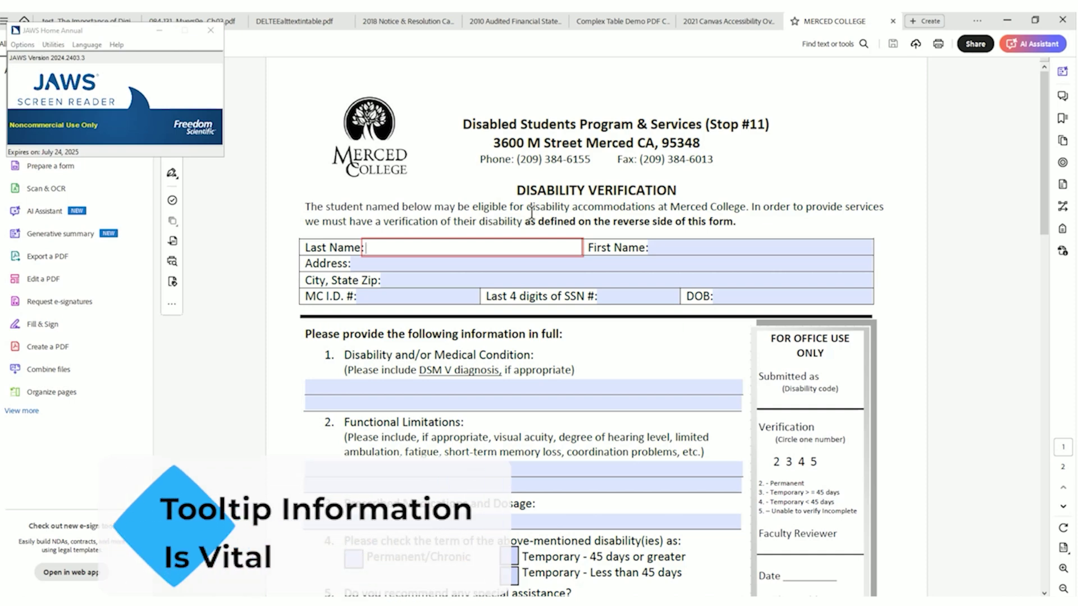
left_click(531, 213)
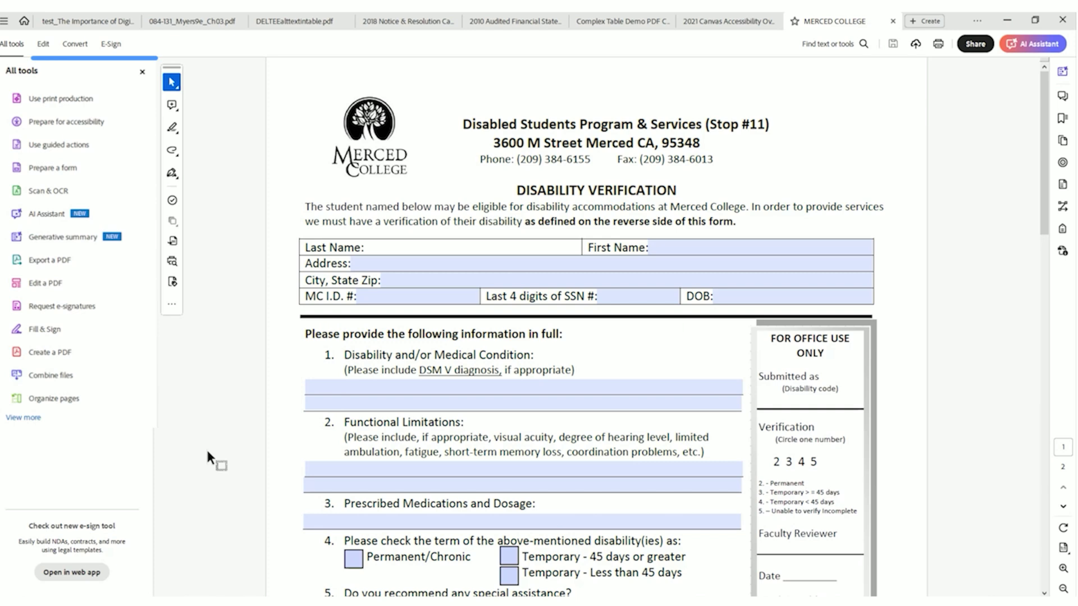
Switch to Prepare a form editing and review the Last Name tooltip, leaving it 'Last Name:'
left_click(79, 183)
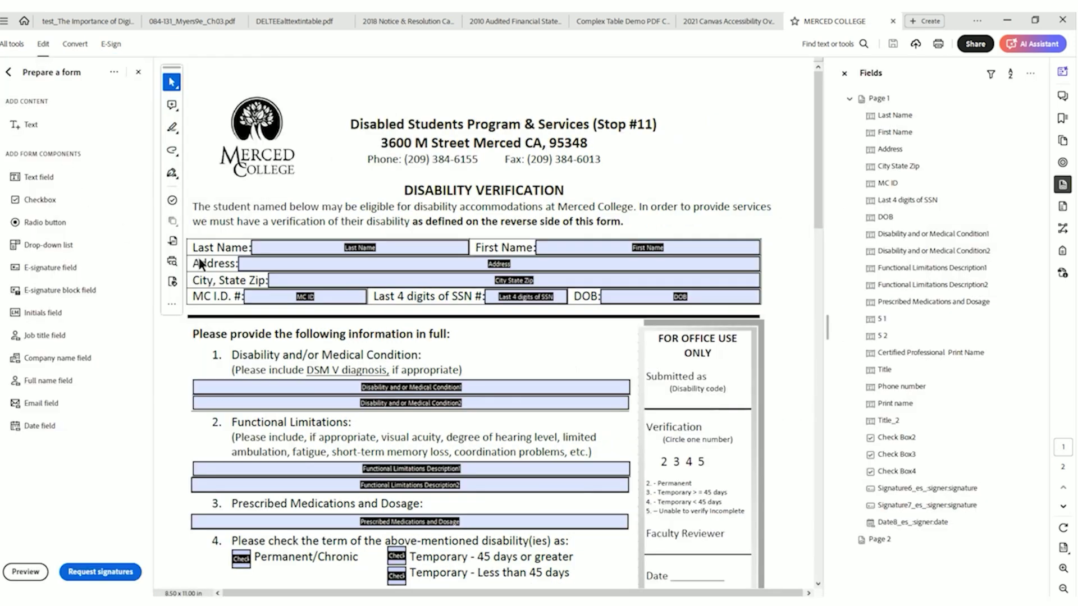
right_click(404, 253)
left_click(439, 264)
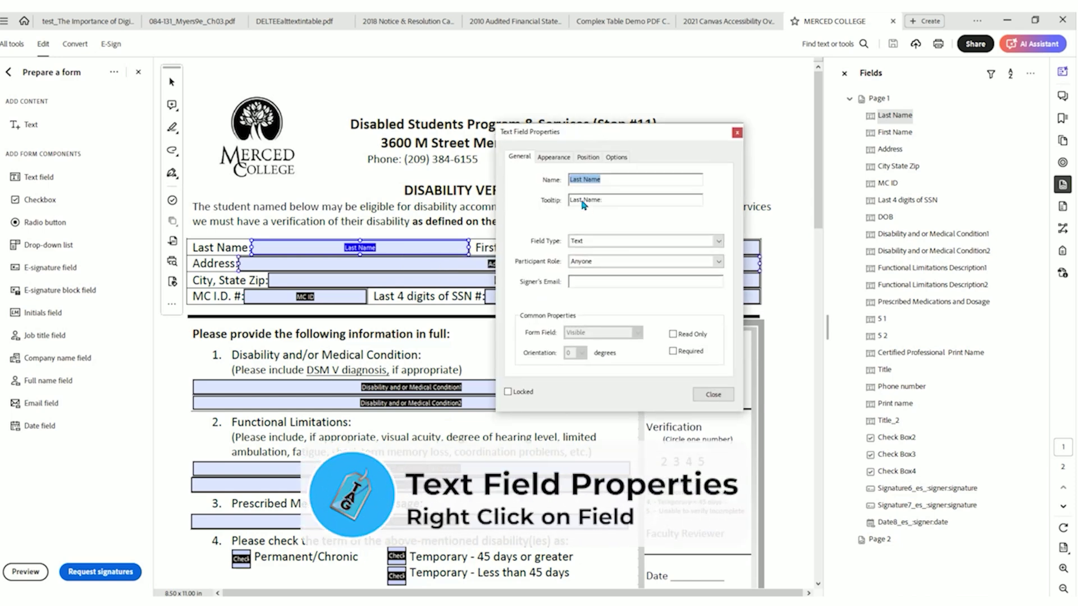
left_click(582, 201)
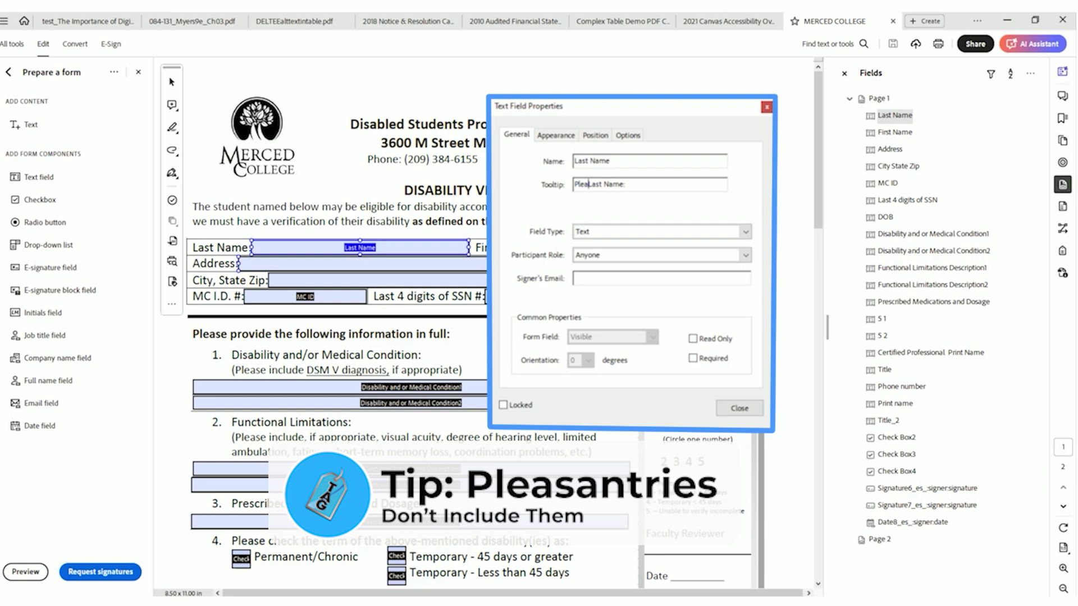
type("se enter")
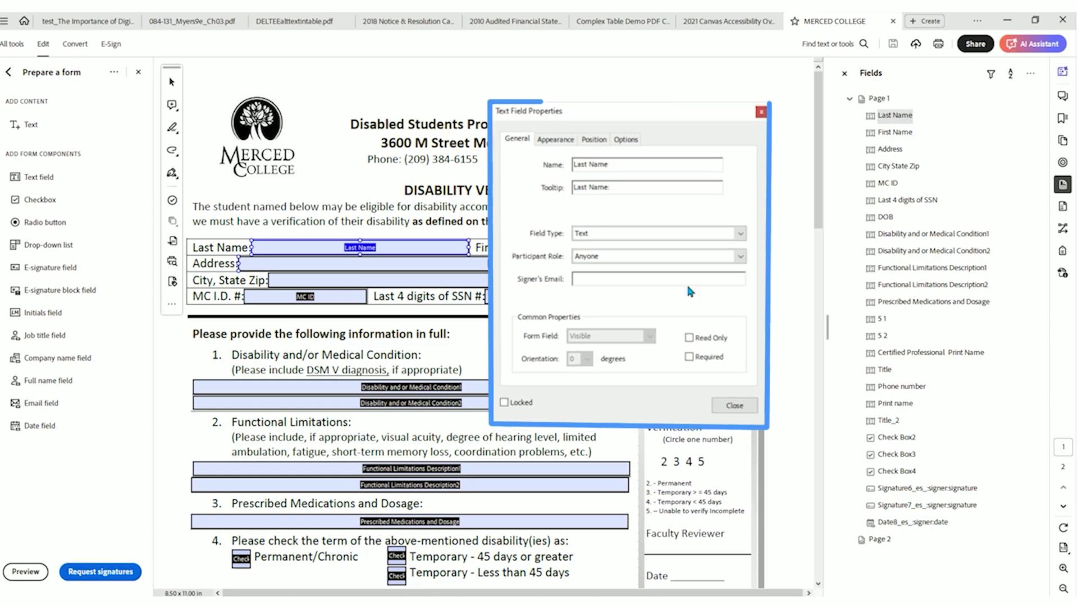
left_click(713, 394)
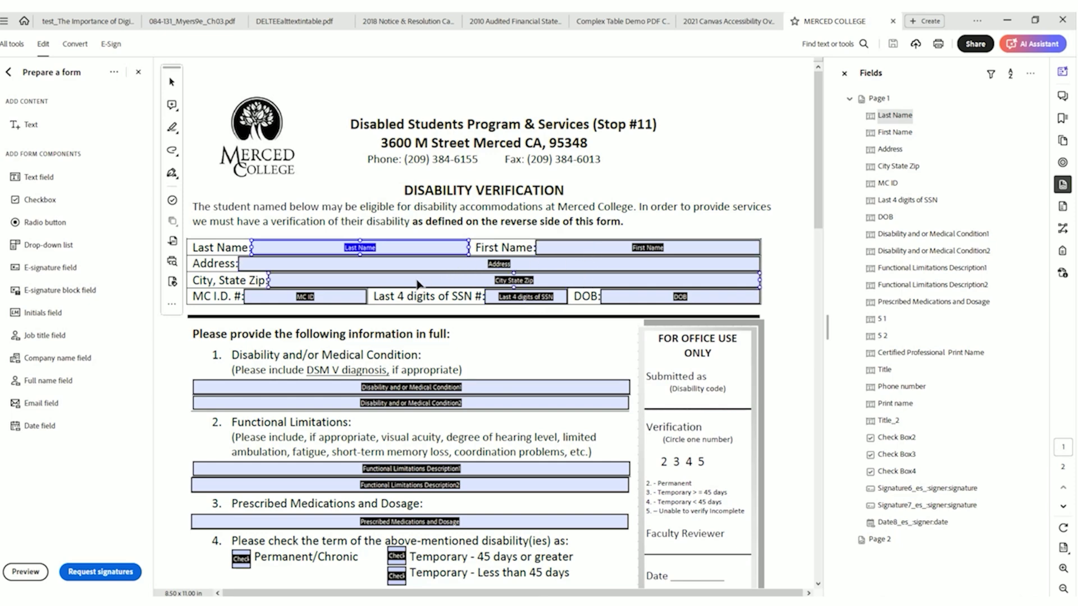
left_click(284, 301)
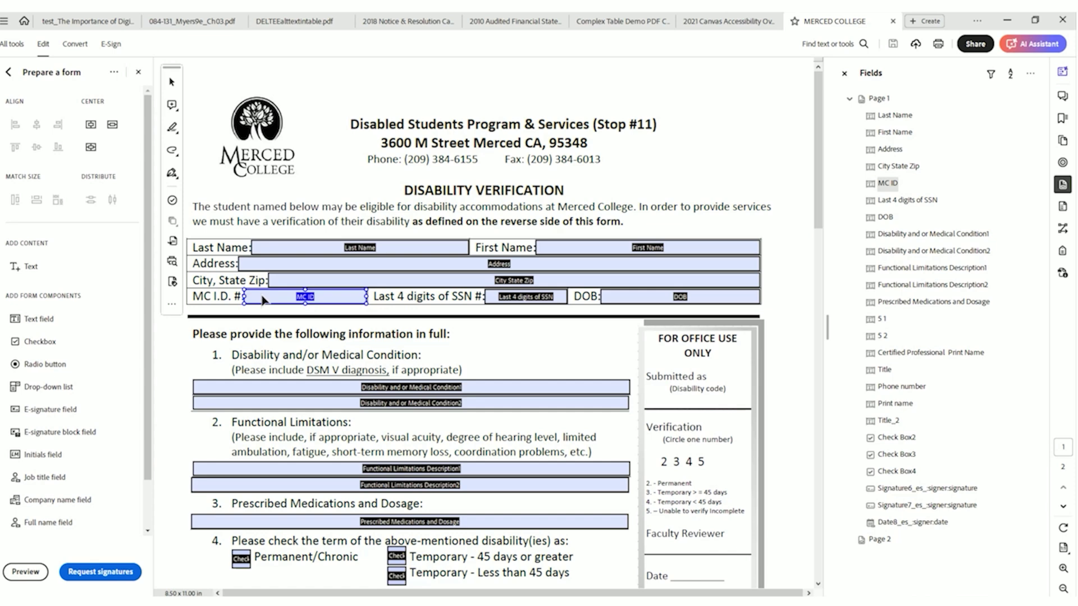
Set the MC ID tooltip to 'Enter Merced College ID Number', keeping it a text field
right_click(263, 301)
left_click(285, 313)
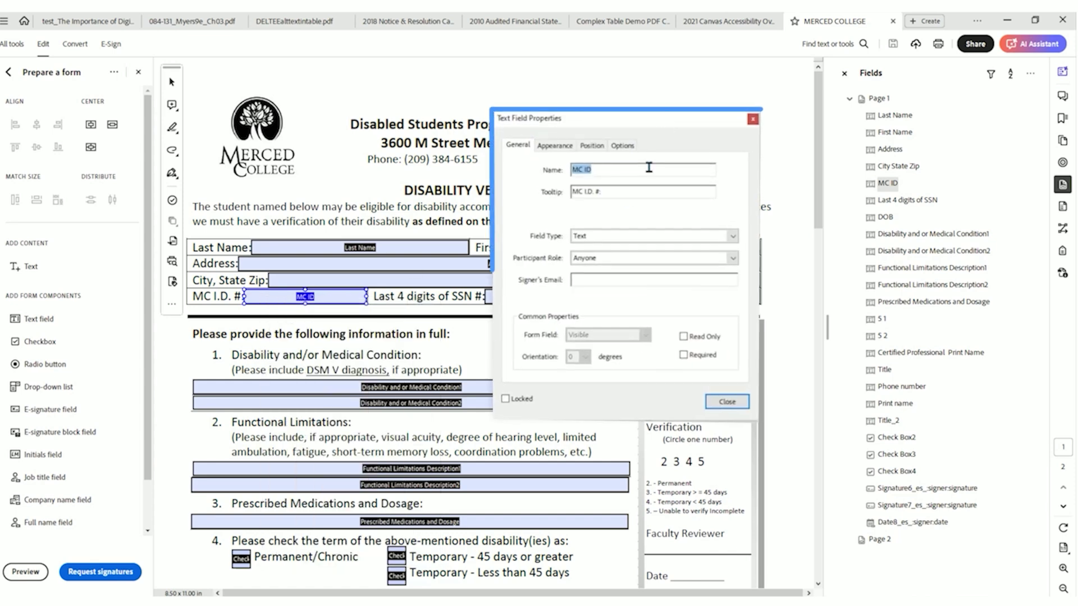
left_click(629, 186)
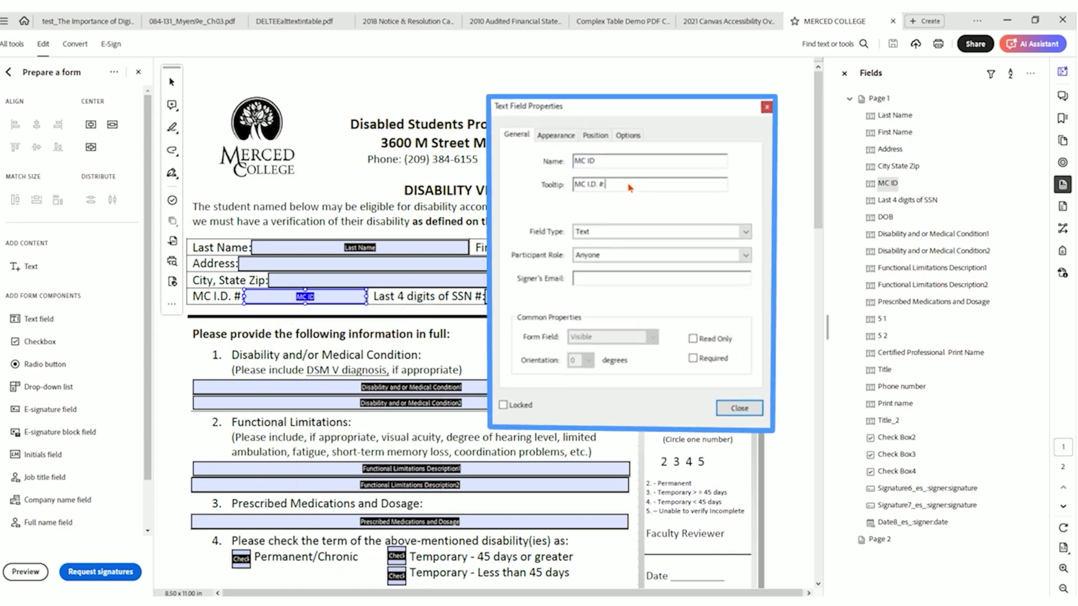
key("ctrl+a")
type("Ent")
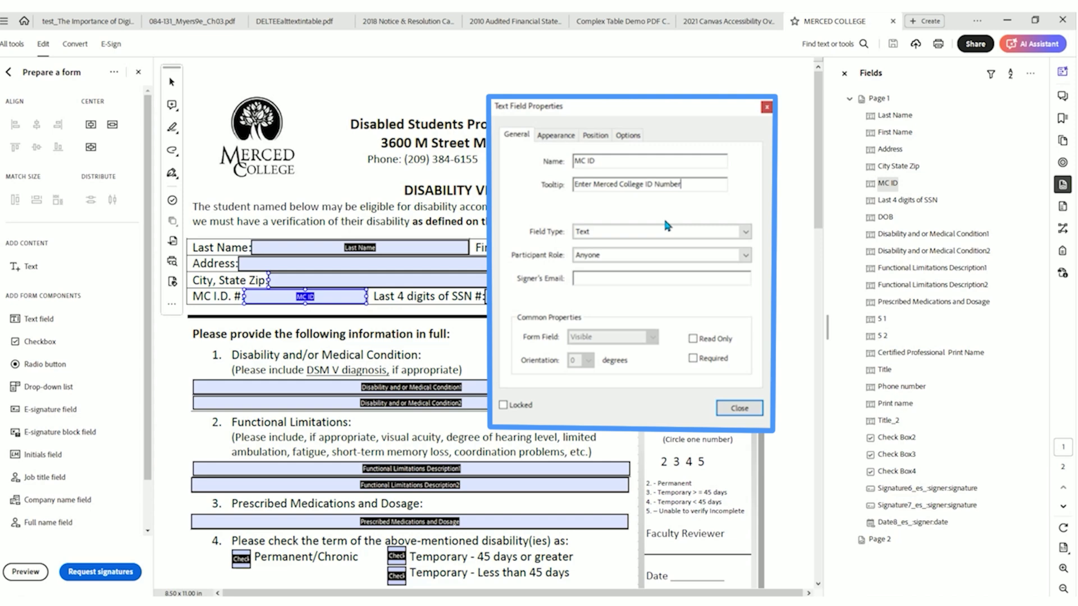
left_click(638, 235)
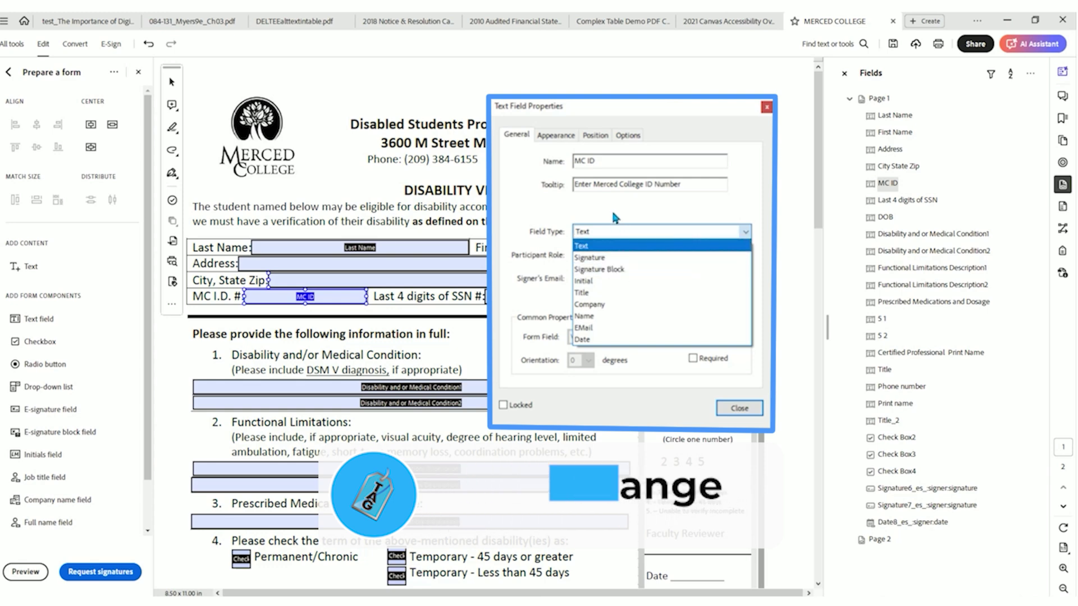
left_click(618, 231)
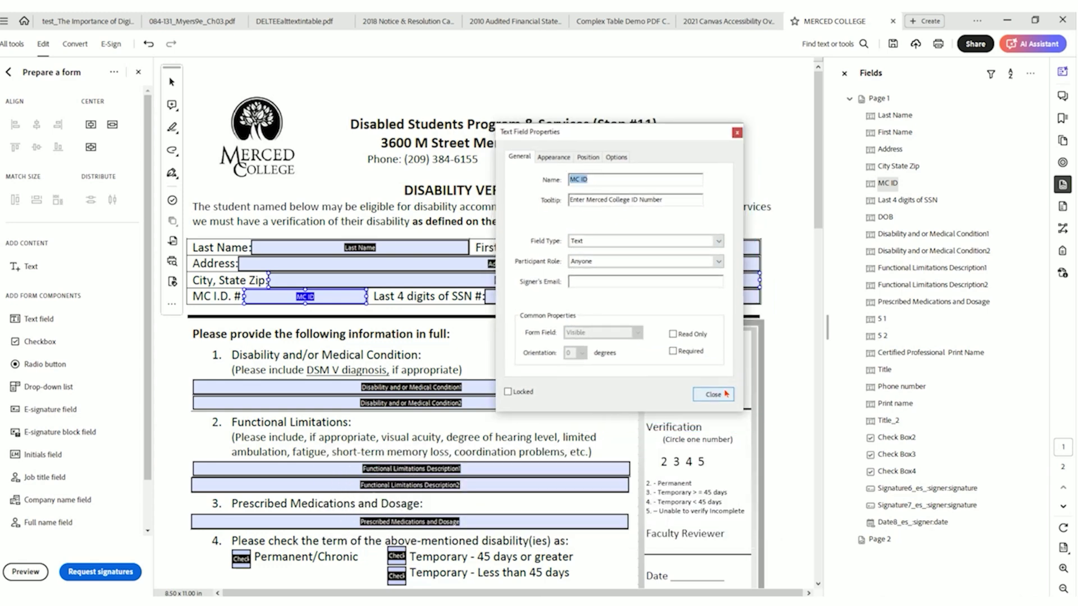
left_click(713, 395)
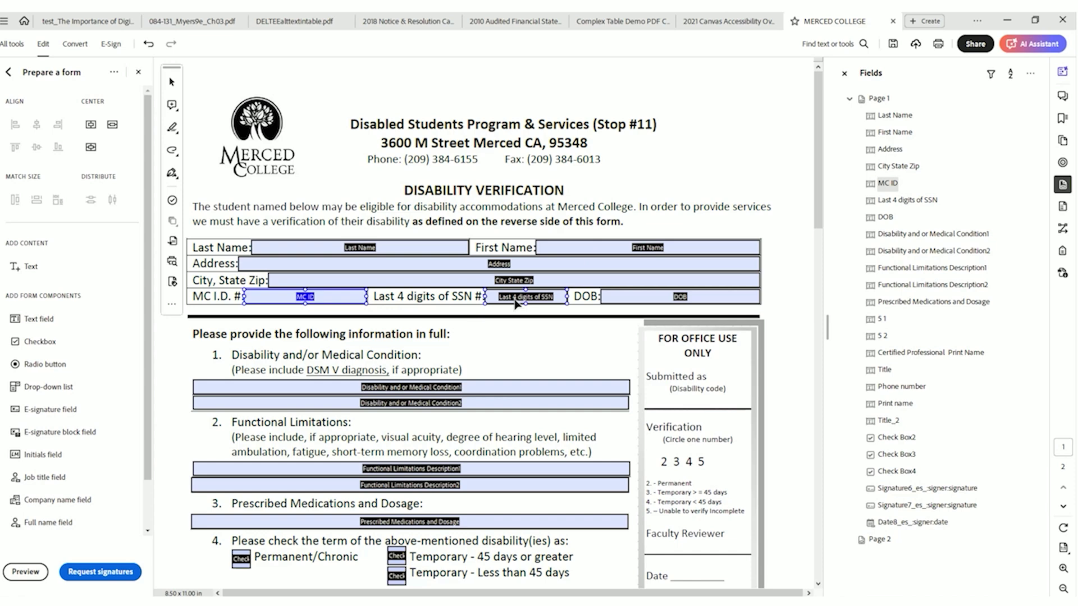
Make DOB a Date field with the tooltip 'Enter Date of Birth'
left_click(645, 301, "ctrl")
left_click(643, 298)
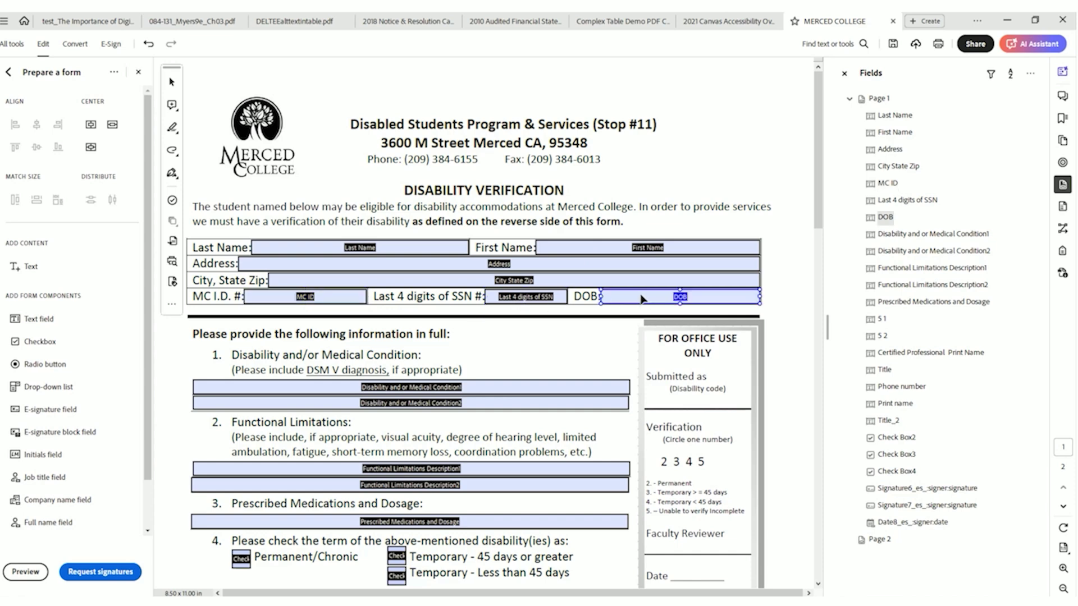
right_click(643, 299)
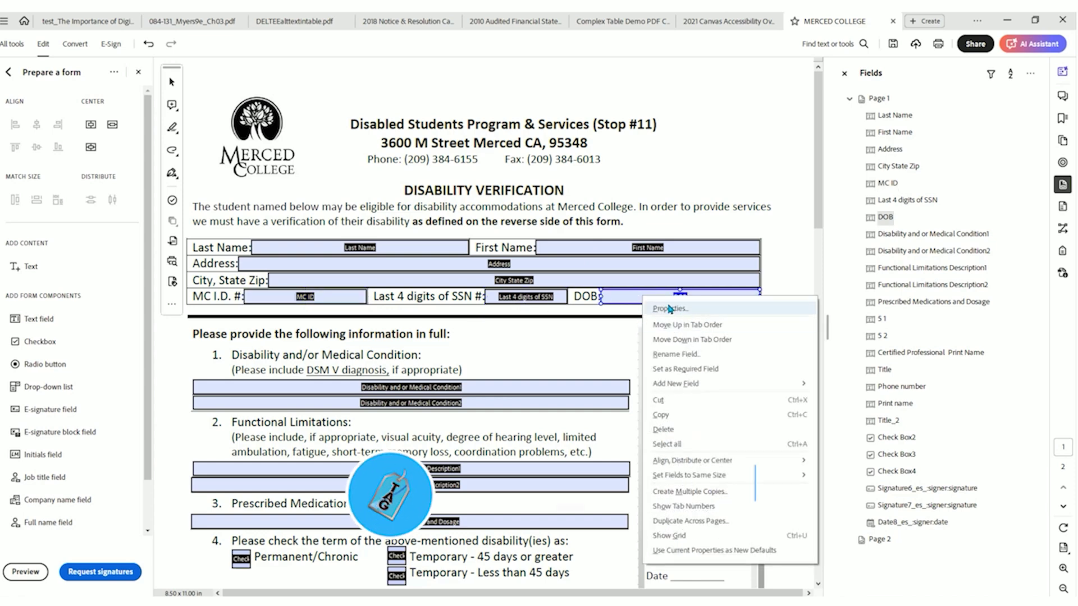
left_click(661, 311)
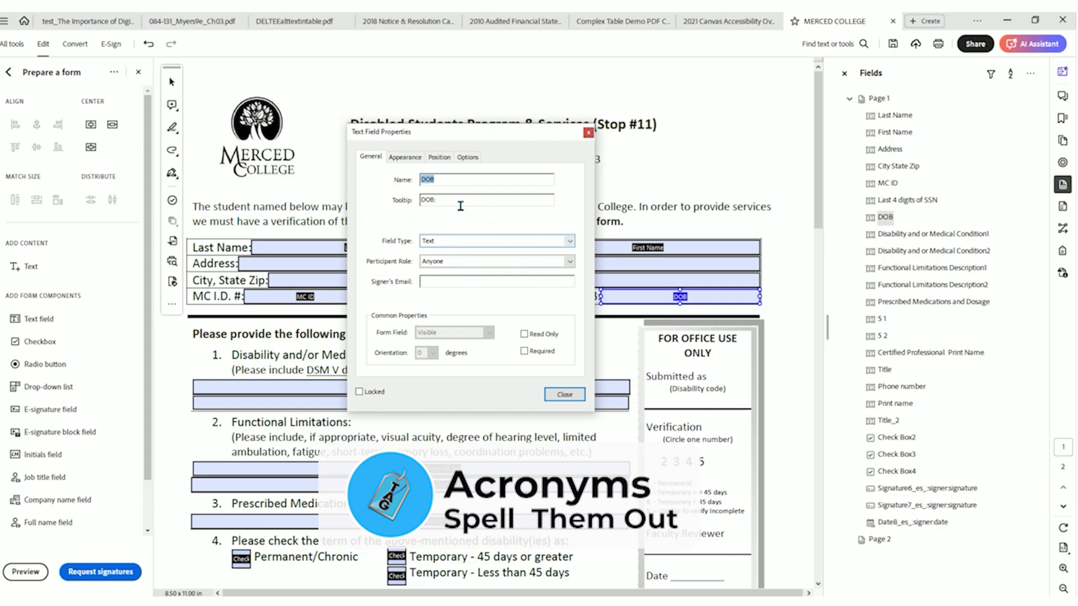
type("Enter Date of Birth")
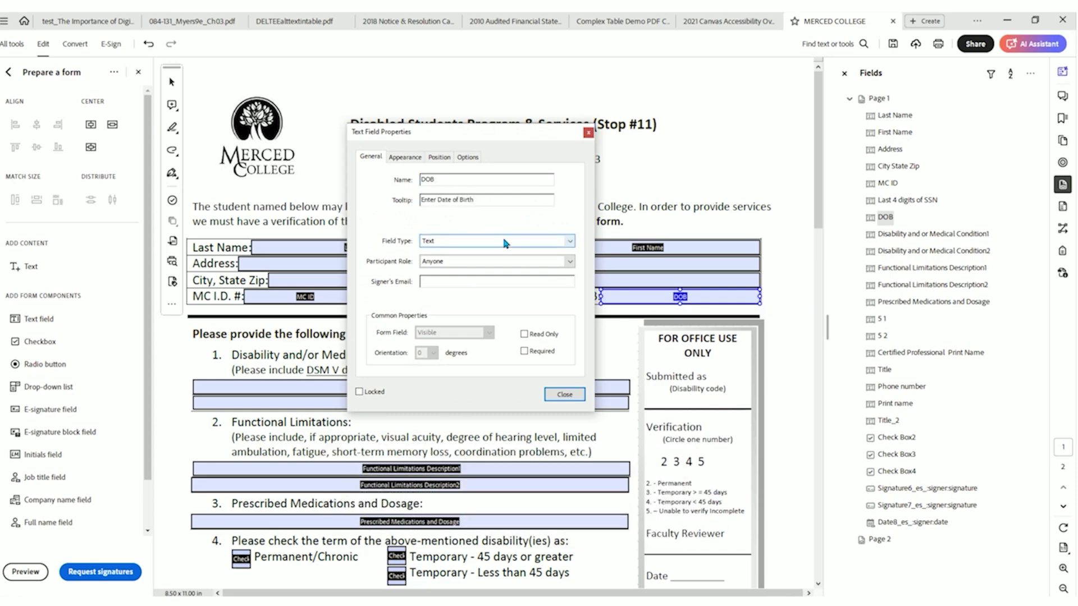
left_click(506, 241)
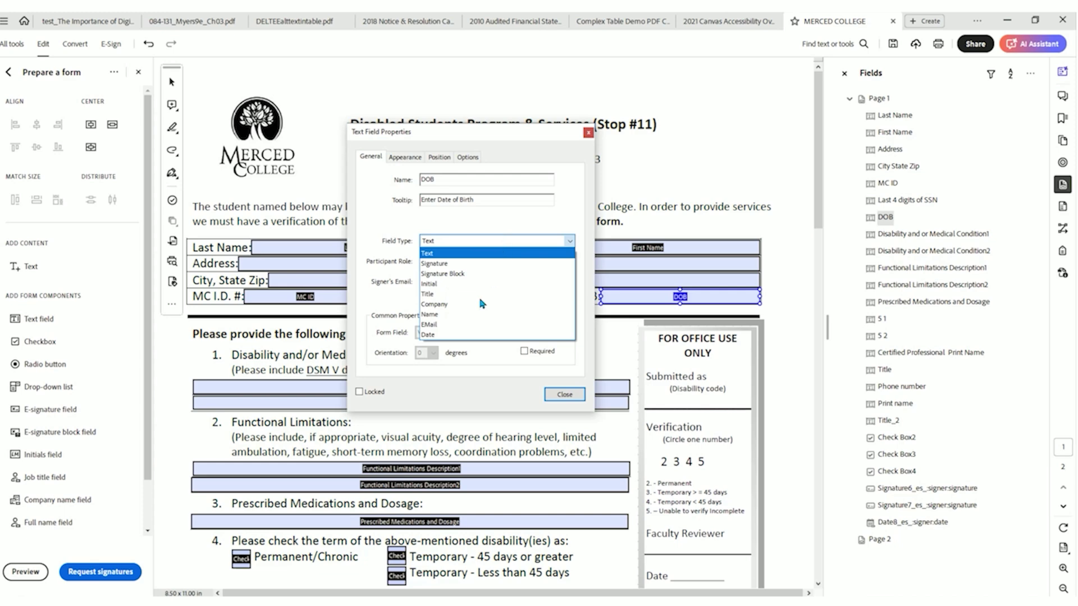
left_click(486, 335)
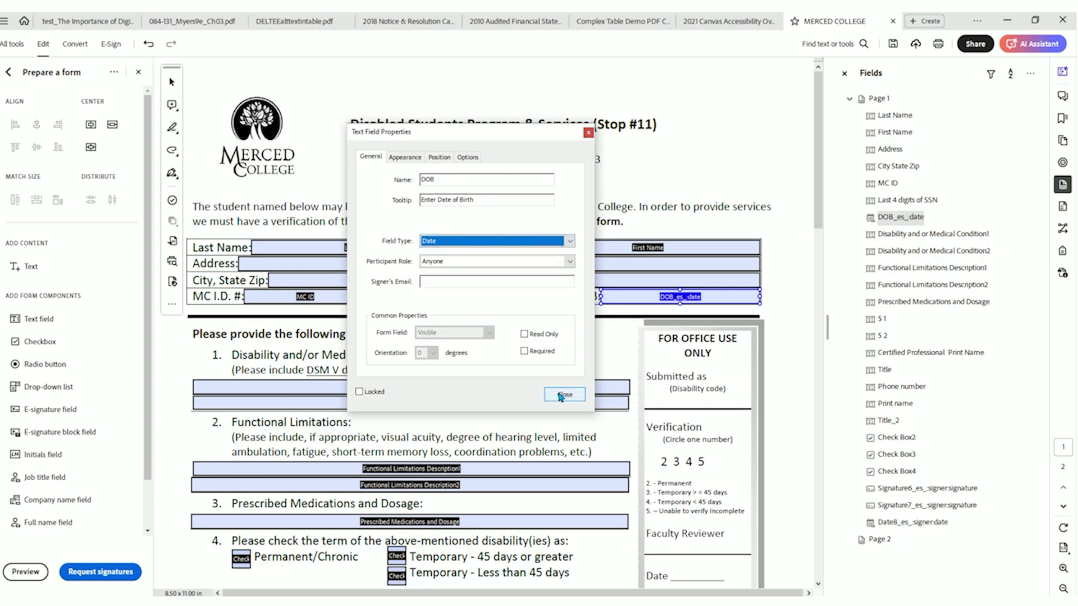
left_click(558, 395)
left_click(424, 406)
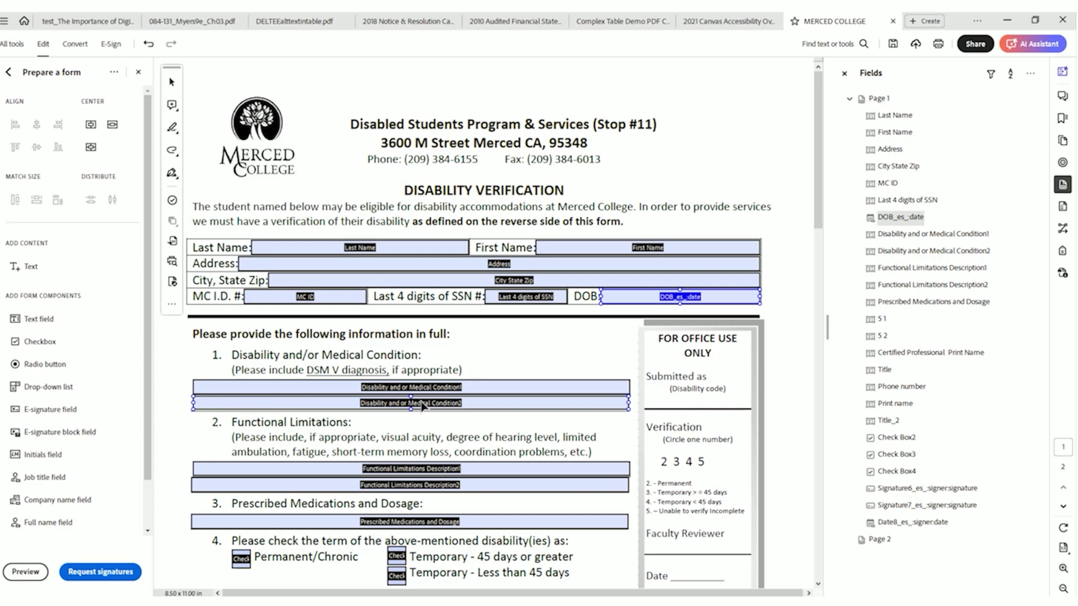
Delete the Condition2 line field and stretch Condition1 down to cover both lines
left_click(359, 393)
scroll(350, 391, "up", 2)
left_click(303, 410, "shift")
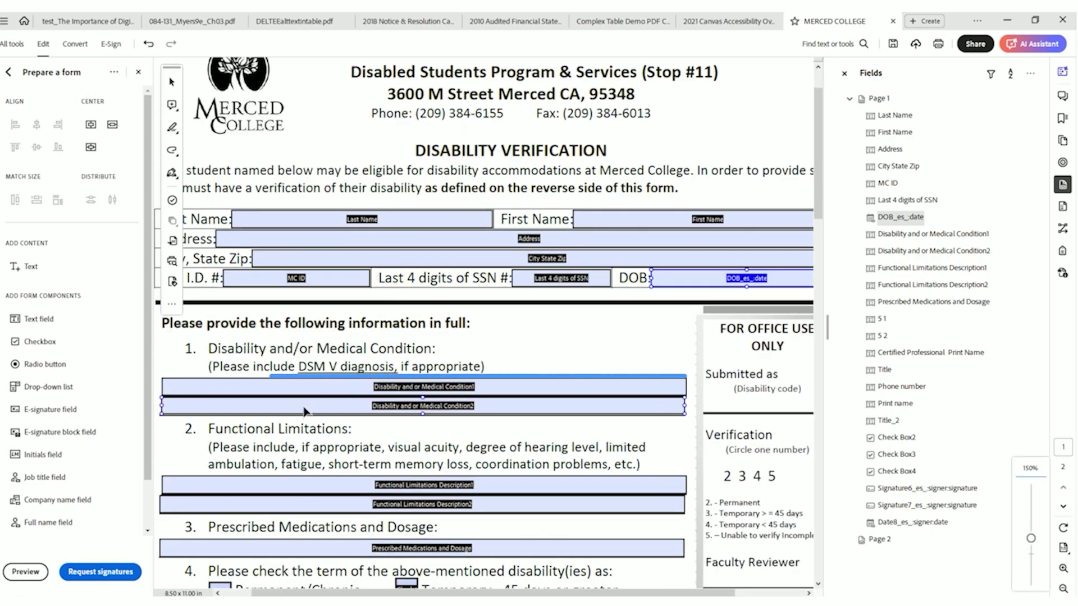
left_click(306, 396)
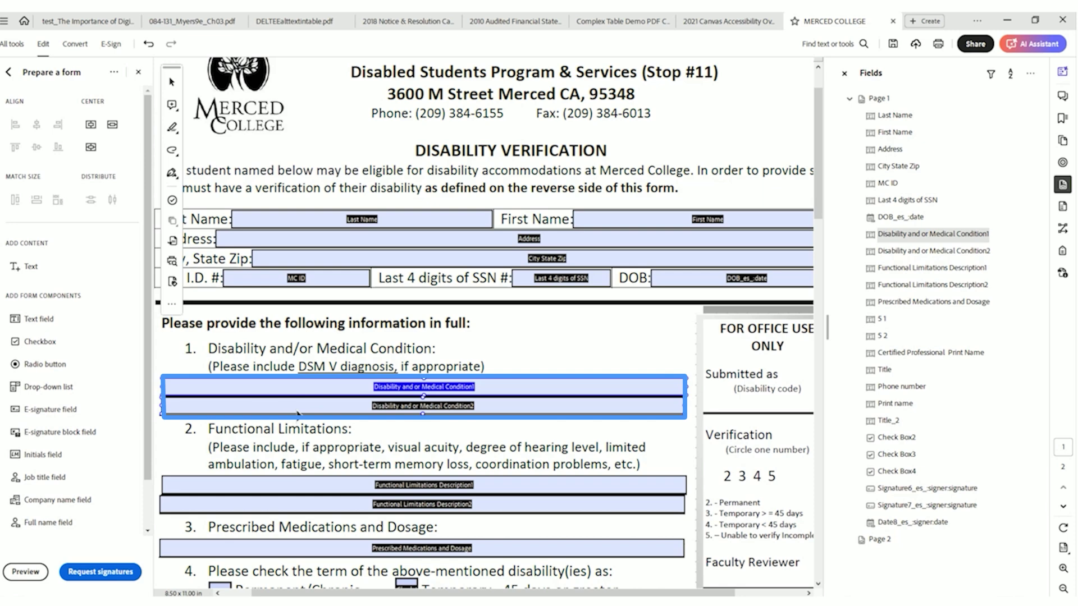
left_click(297, 413)
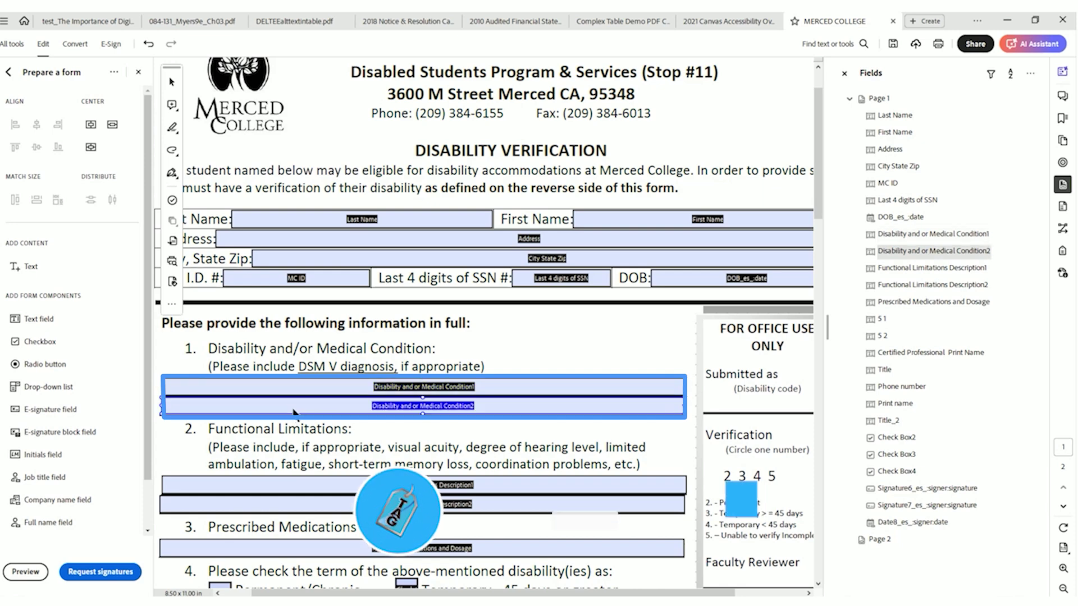
key("Delete")
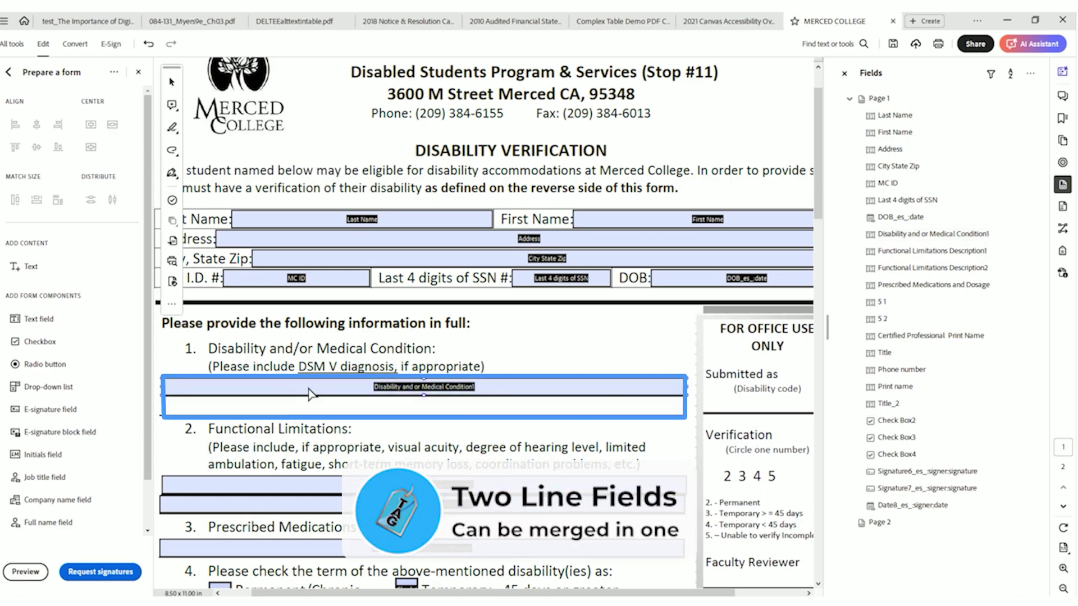
left_click(311, 394)
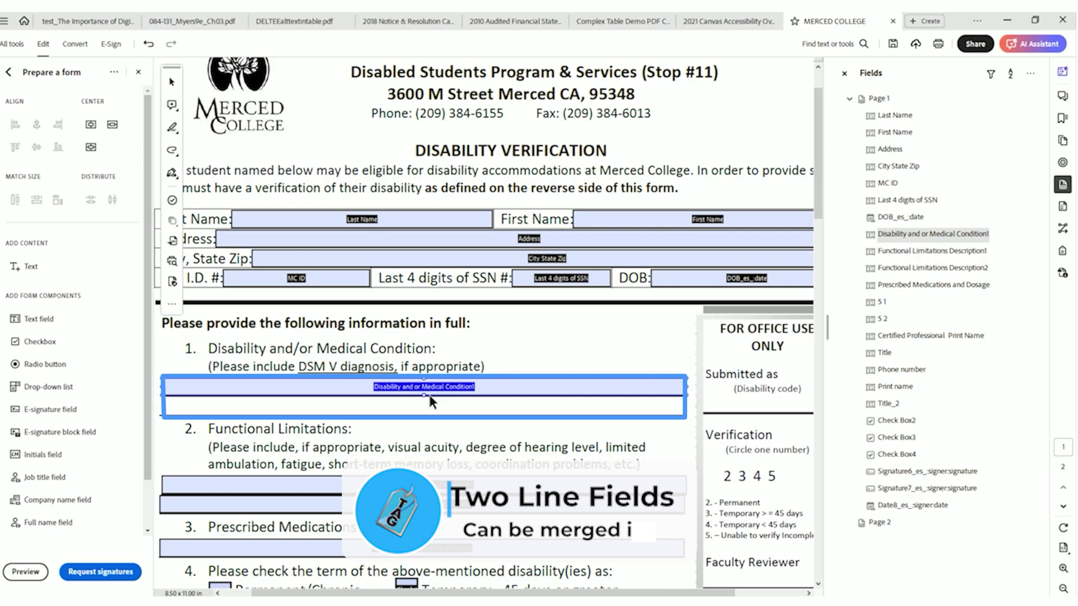
left_click_drag(425, 401, 431, 417)
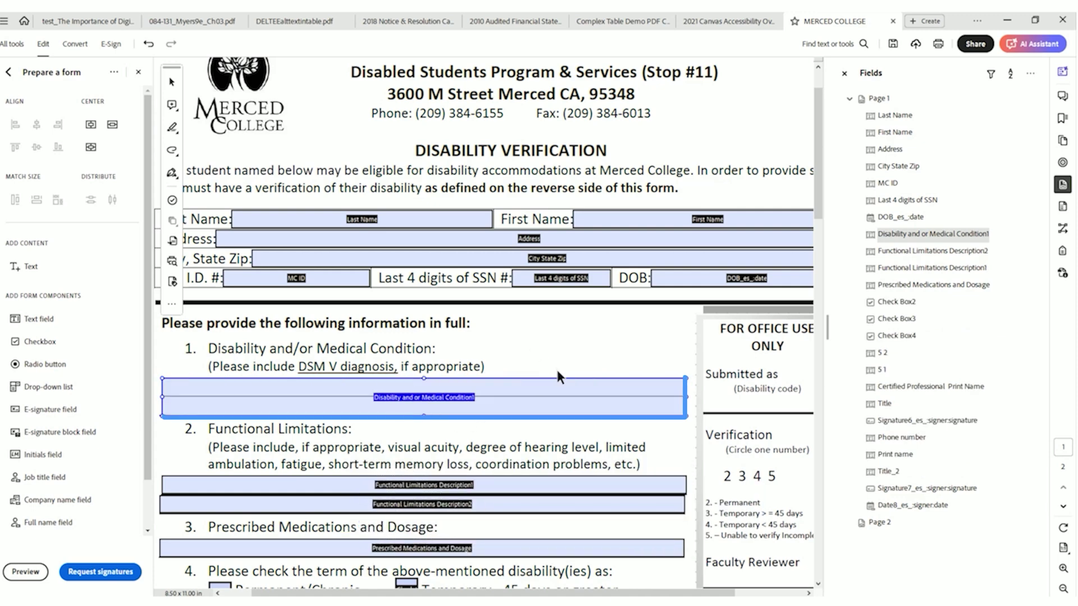
Remove the trailing '1' from the condition field's tooltip and name
right_click(527, 398)
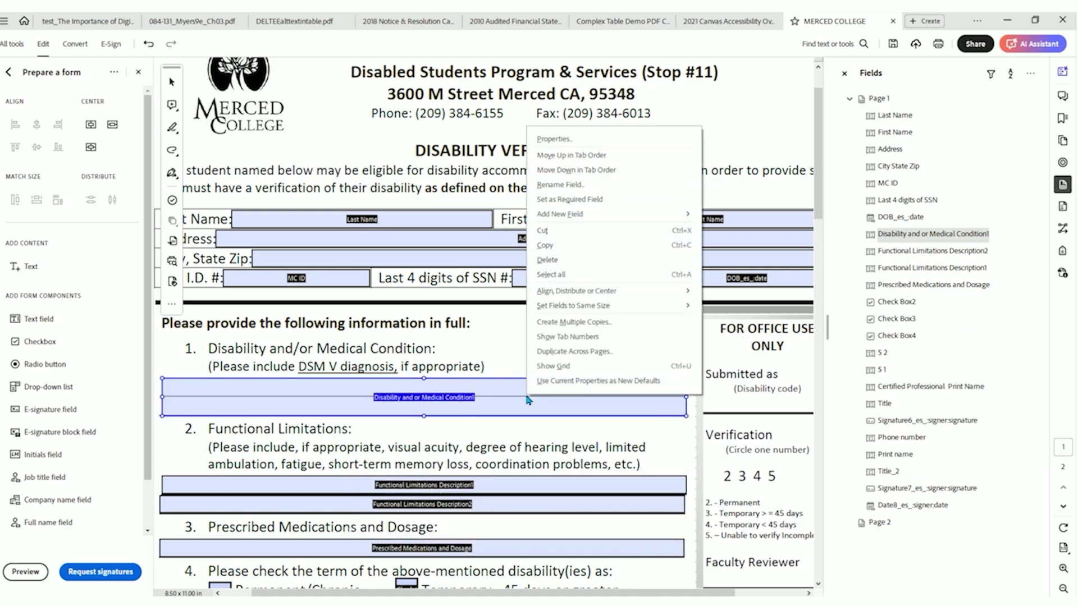
left_click(609, 139)
key("Tab")
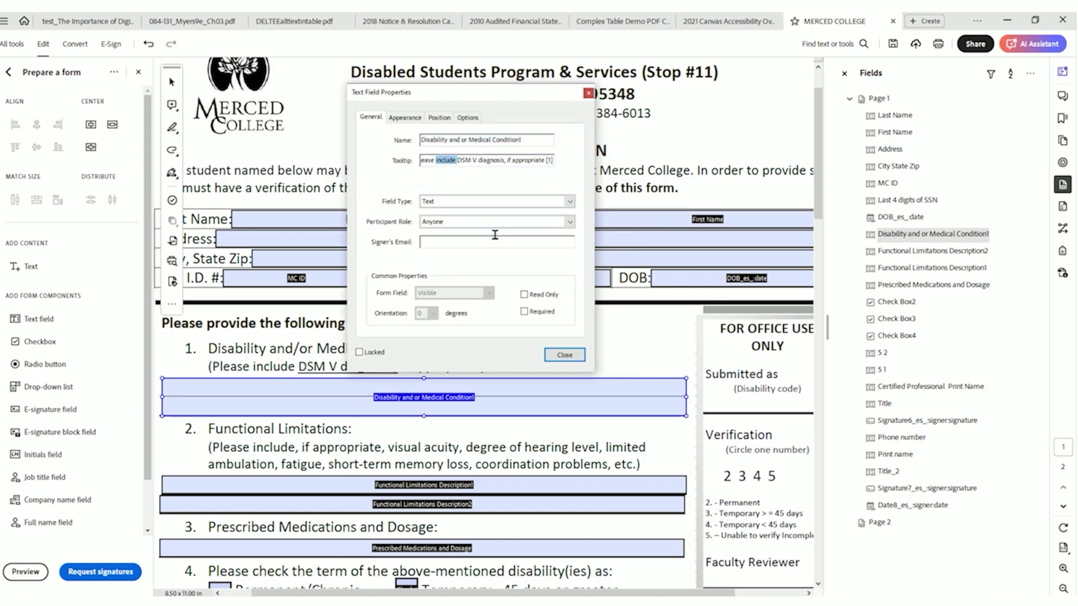
left_click(550, 158)
key("BackSpace")
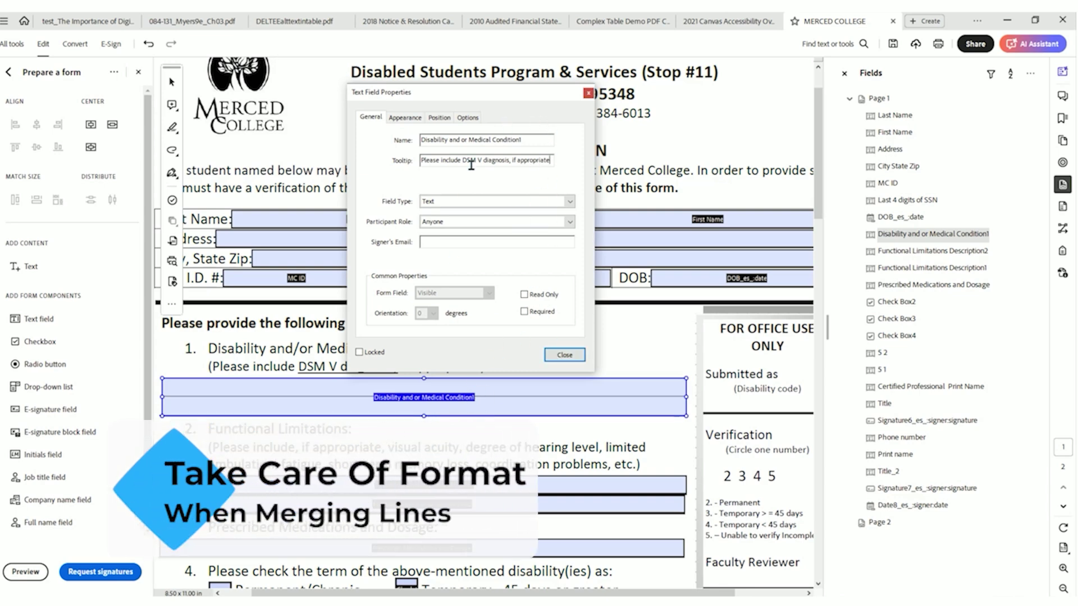
left_click(528, 139)
key("BackSpace")
Turn on Multi-line and turn off Scroll long text for the condition field
left_click(404, 118)
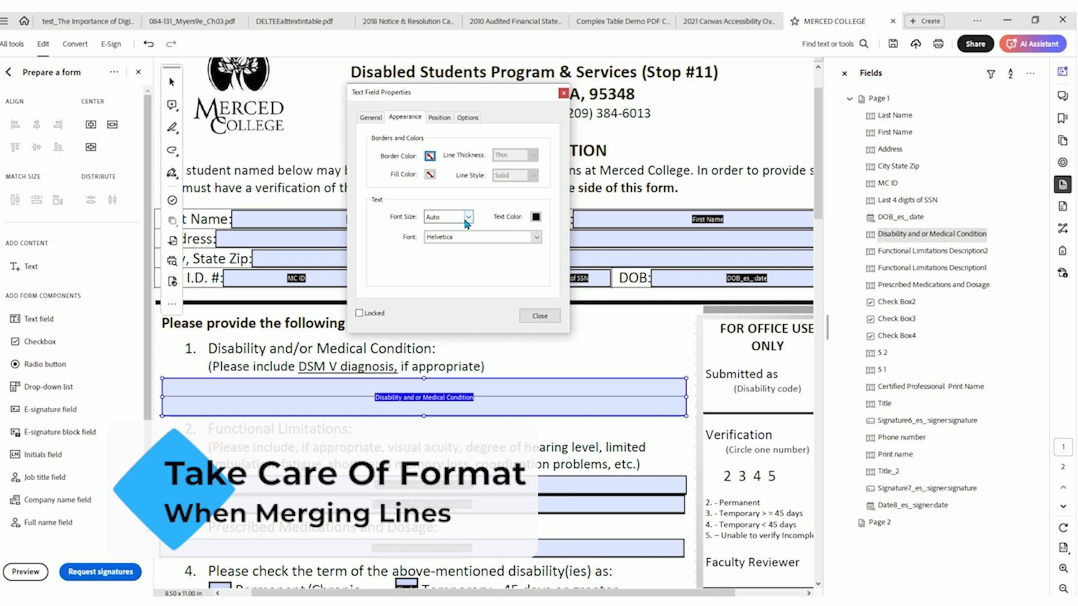
left_click(437, 119)
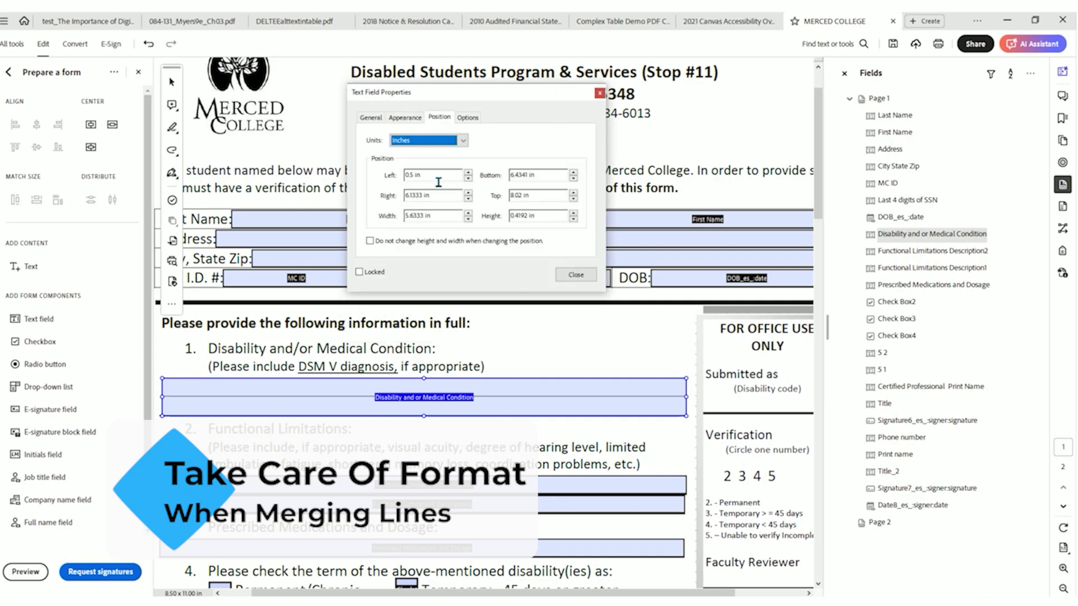
left_click(466, 119)
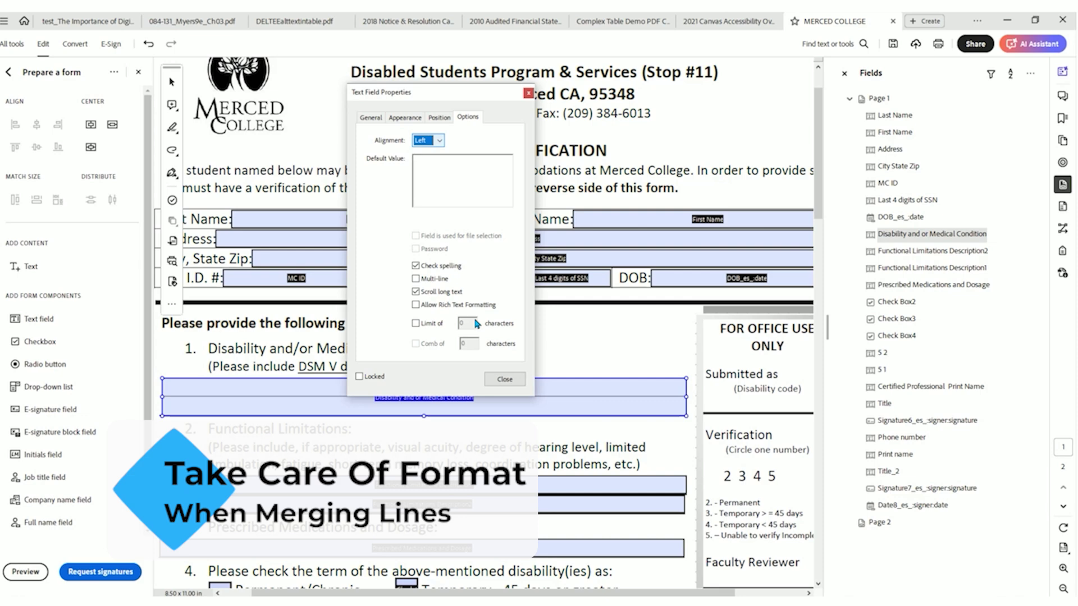
left_click(427, 280)
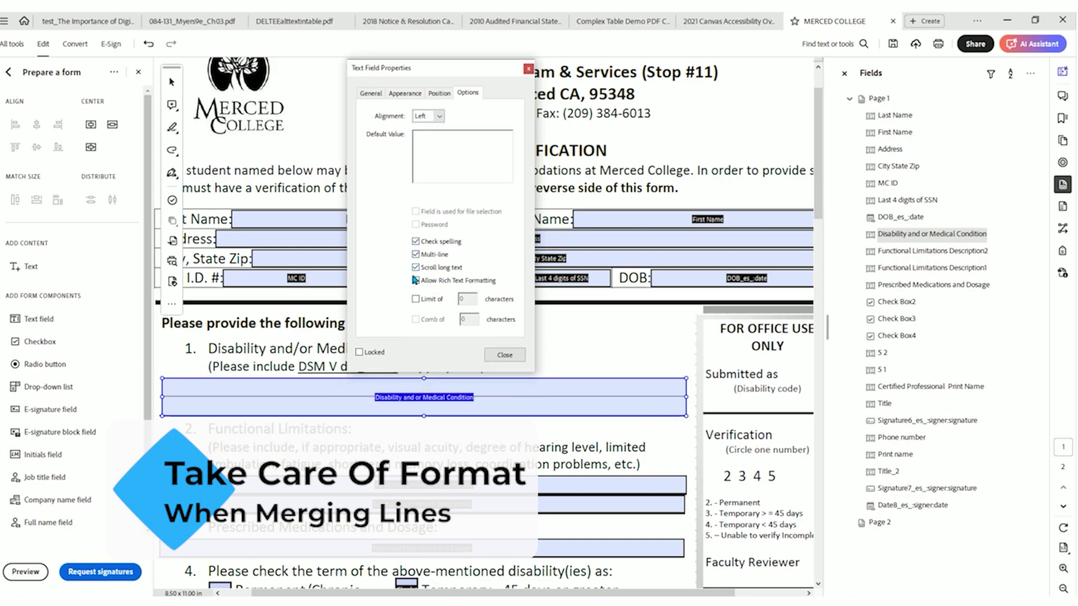
left_click(416, 269)
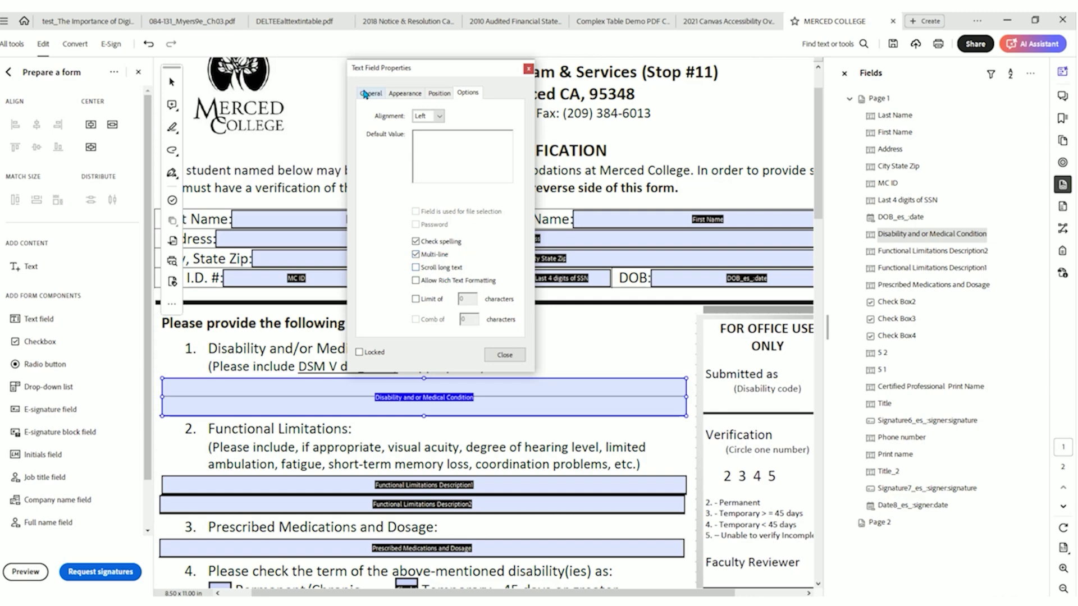
left_click(369, 92)
left_click(397, 93)
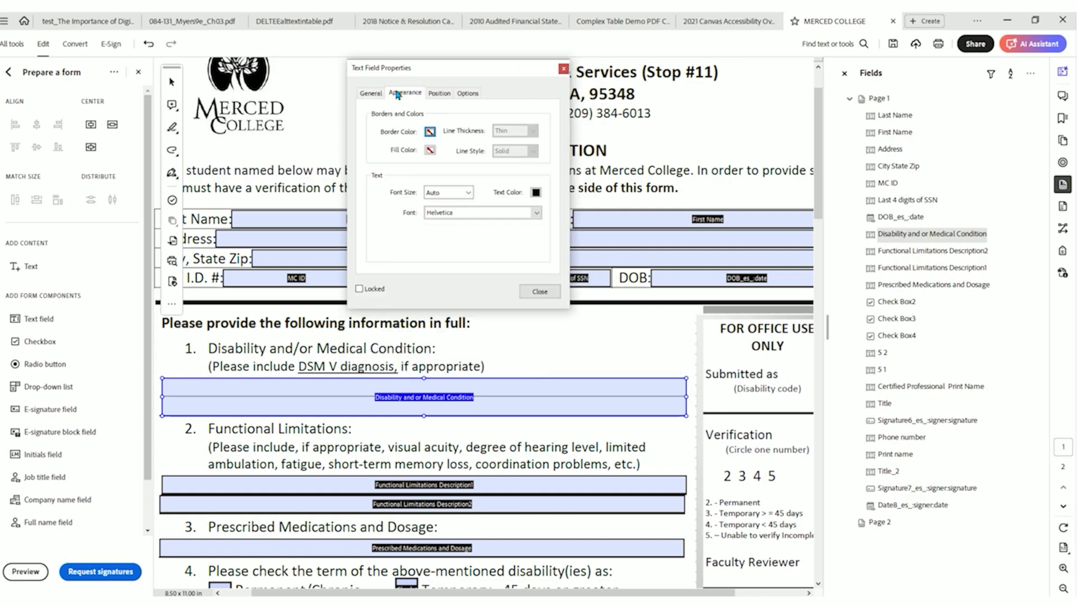
left_click(540, 291)
Delete the second Functional Limitations field and stretch the first across both lines
scroll(451, 417, "down", 3)
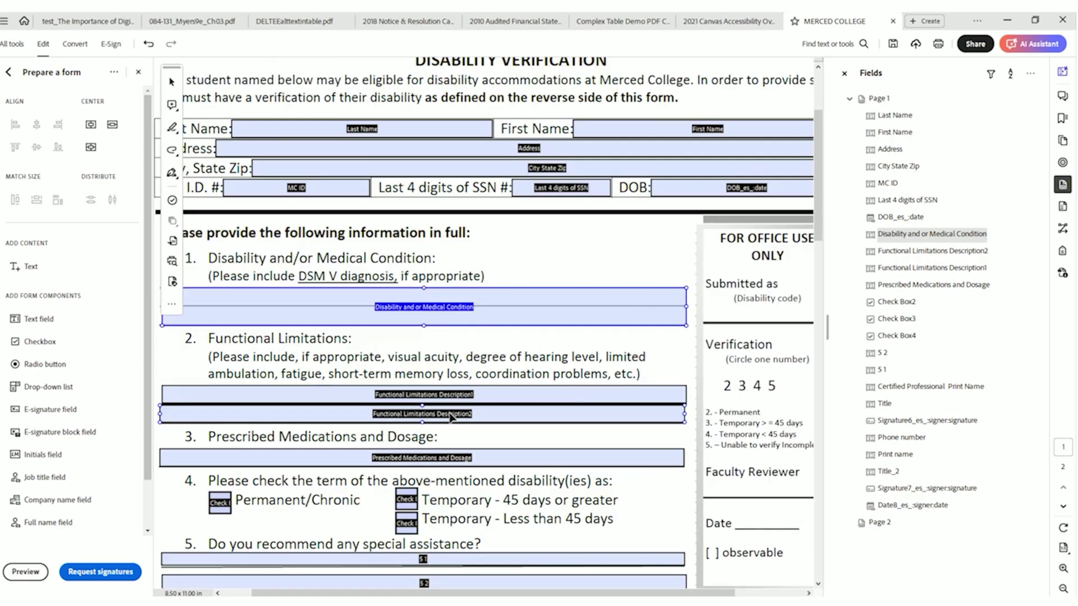
left_click(436, 417)
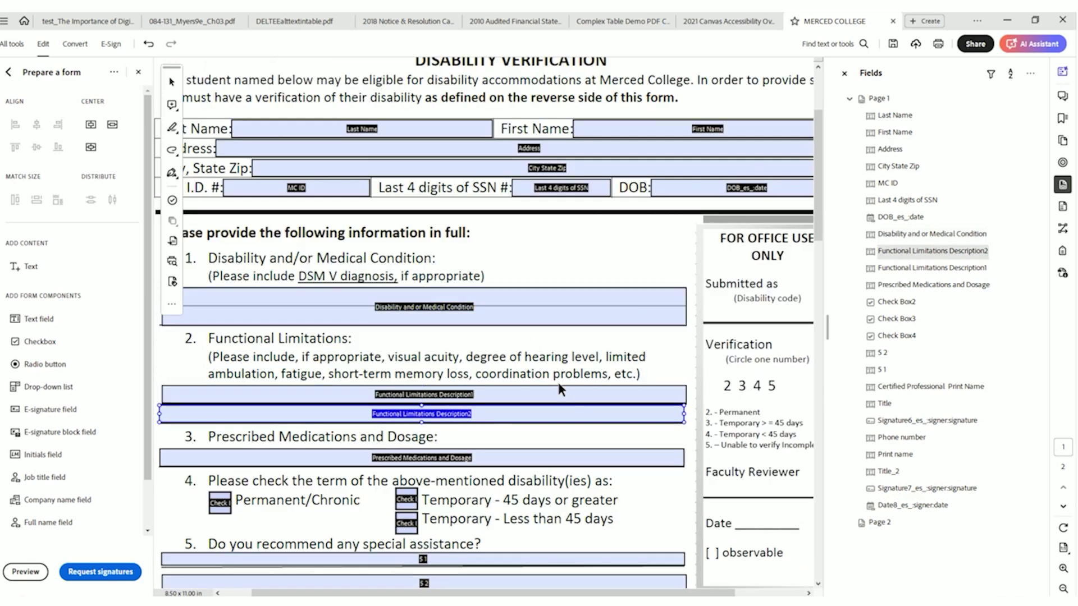
key("Delete")
left_click(428, 399)
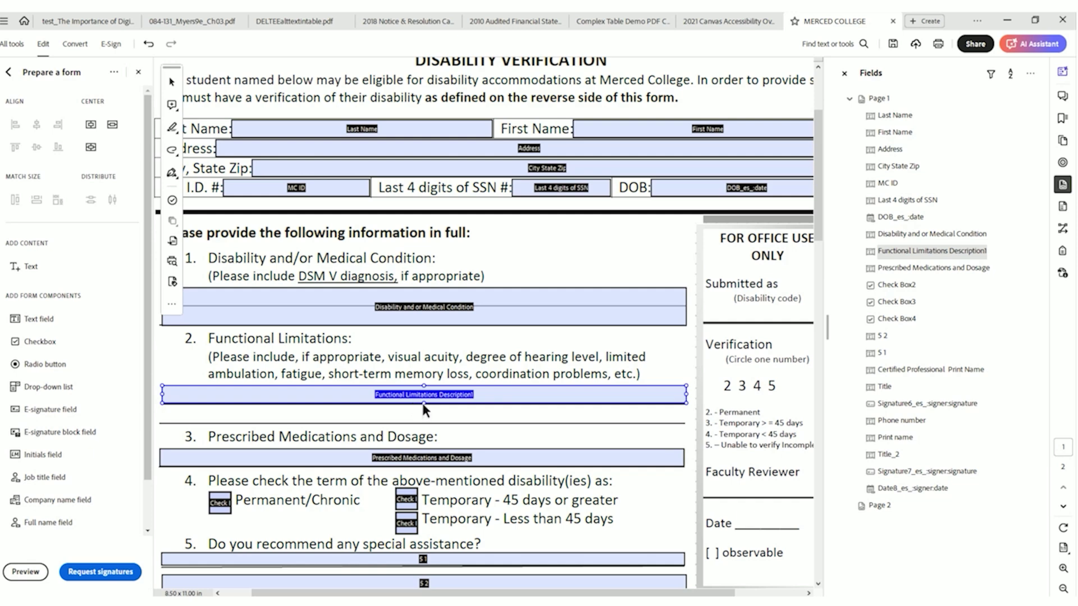
scroll(422, 403, "up", 2)
left_click_drag(421, 404, 421, 430)
Give the Functional Limitations field a tooltip mentioning hearing level, limited ambulation and fatigue
right_click(463, 397)
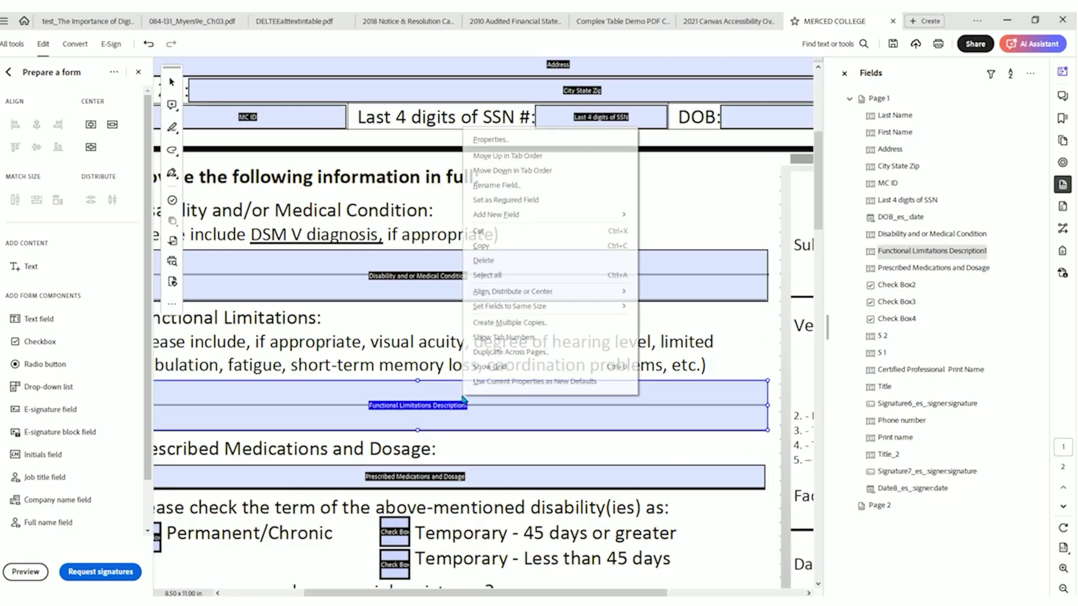
left_click(520, 140)
scroll(476, 394, "down", 2)
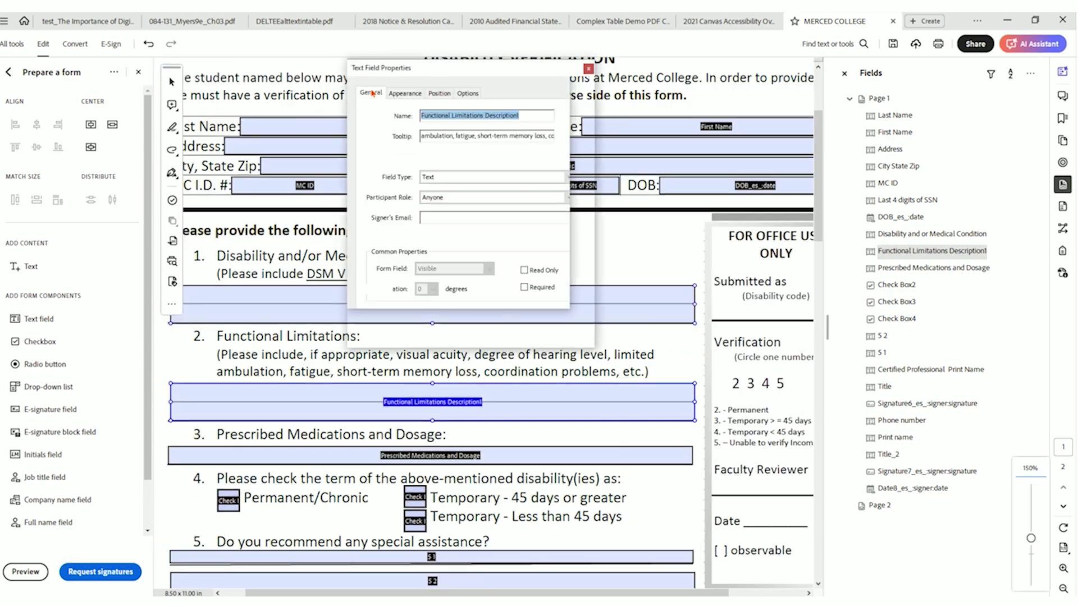
left_click(507, 136)
left_click_drag(493, 80, 858, 103)
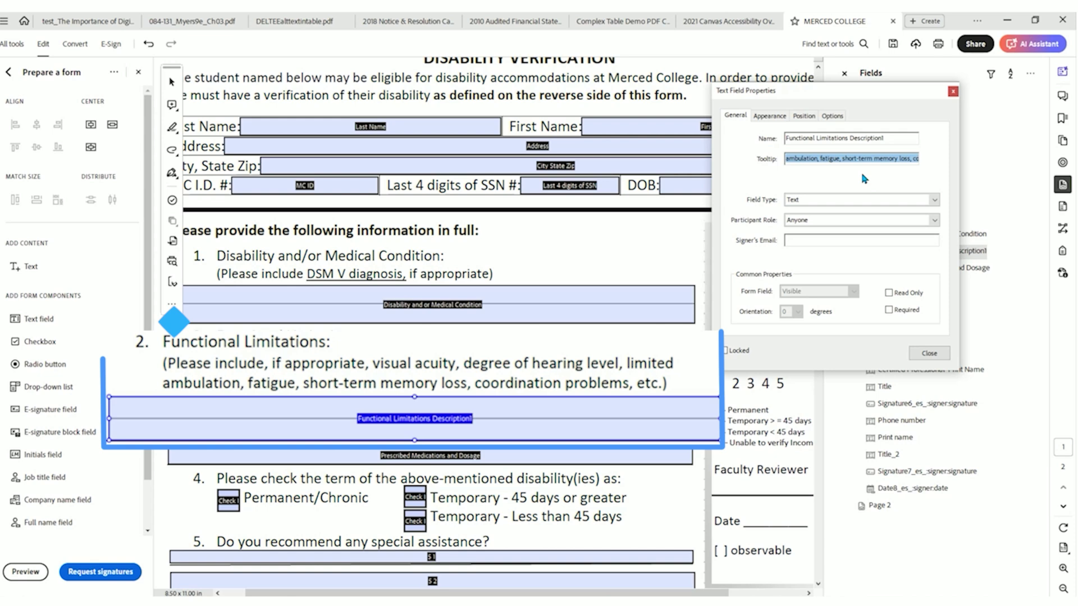
type("Enter any functional li")
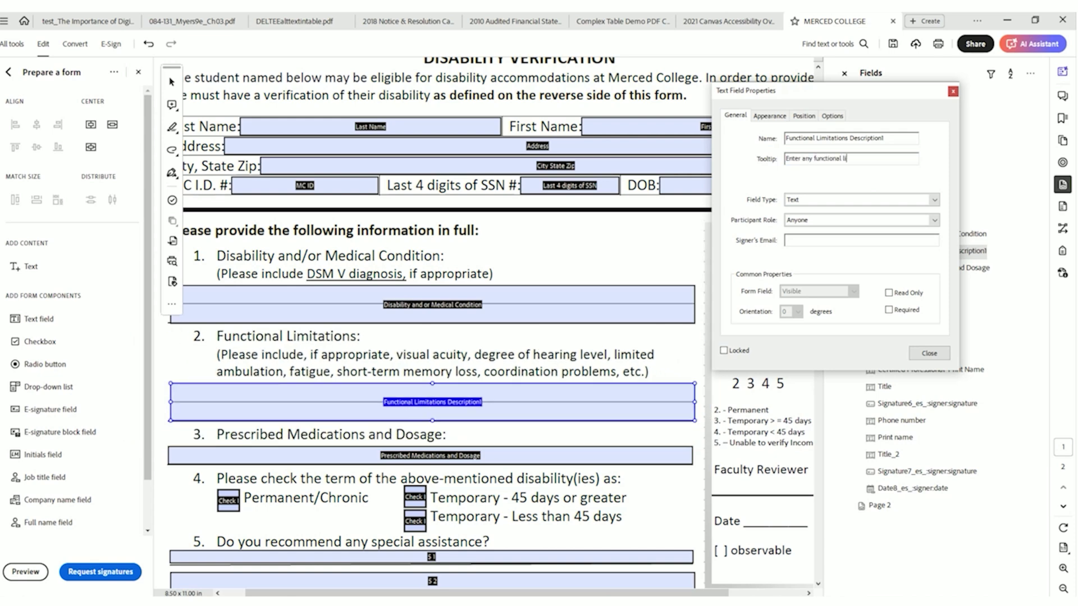
type("mitation")
type("s which might inclu")
type("de deg")
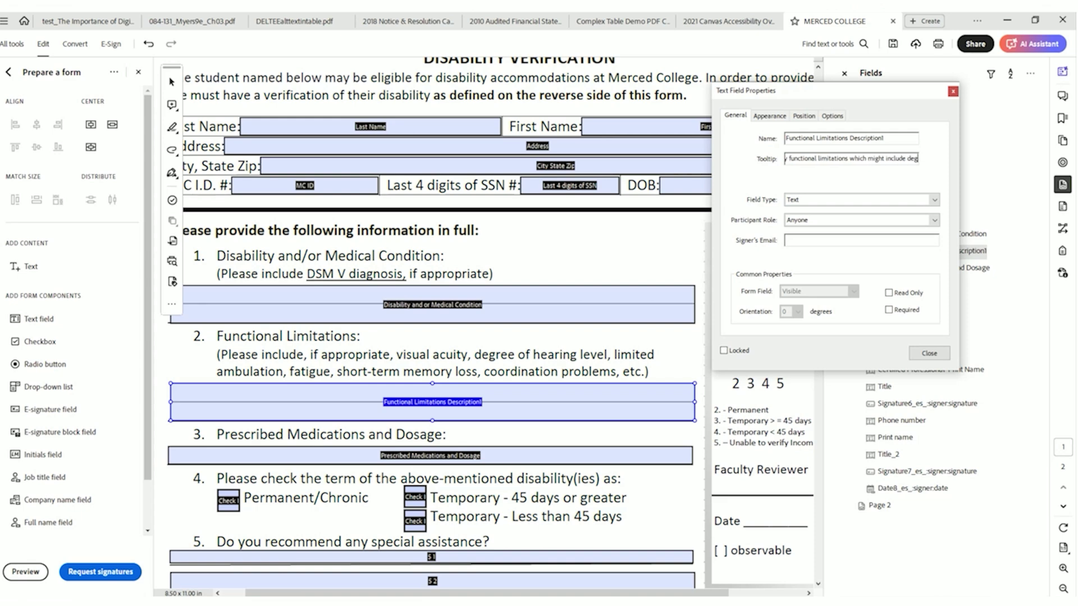
type("ree of hearing level, limited ambulation fatigue, etc")
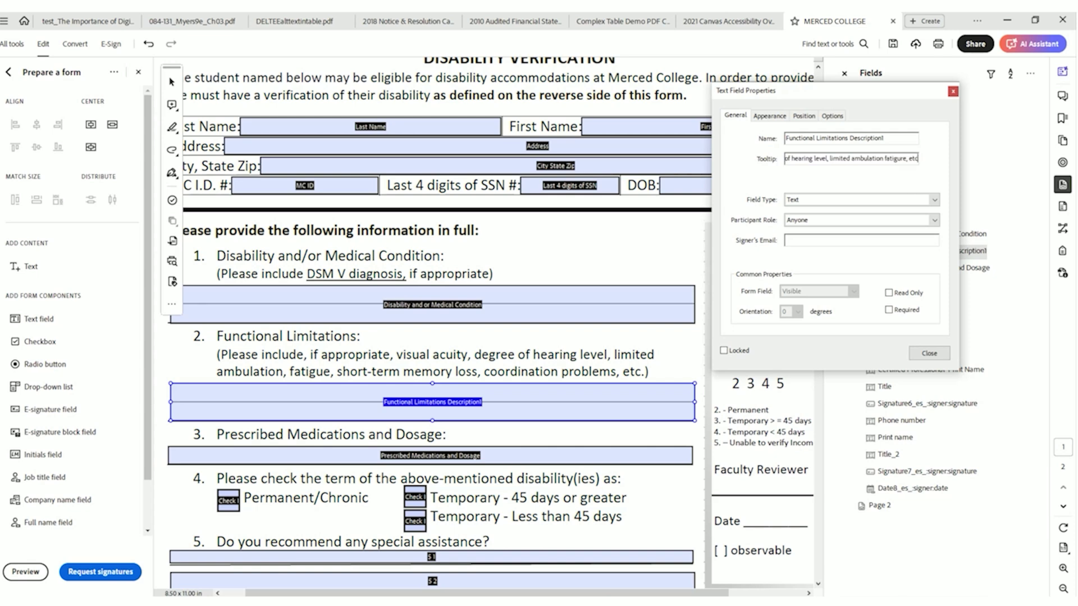
left_click(775, 116)
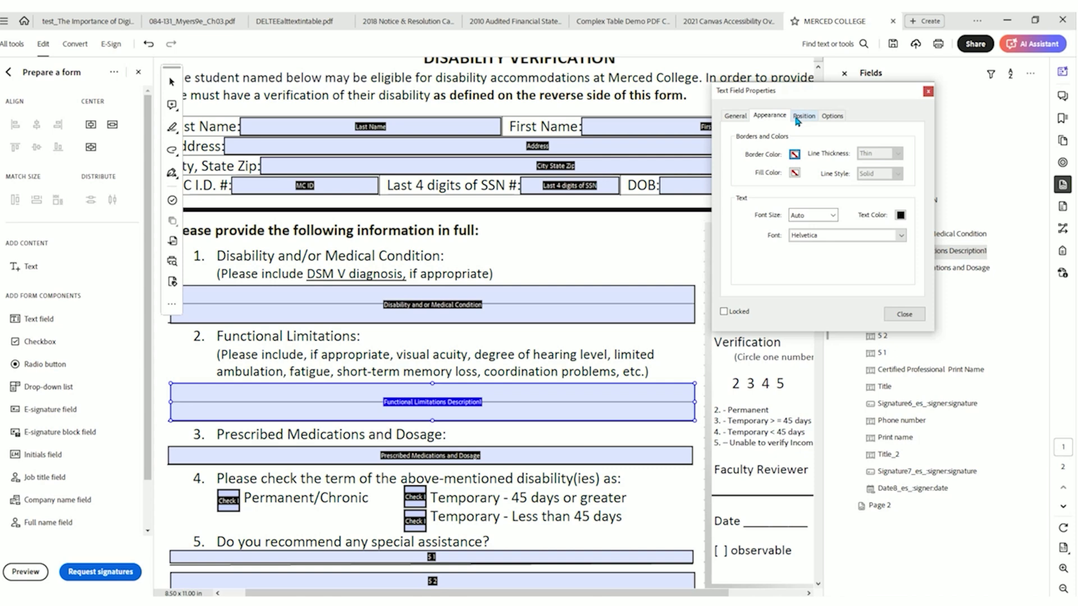
left_click(800, 116)
left_click(770, 116)
left_click(831, 117)
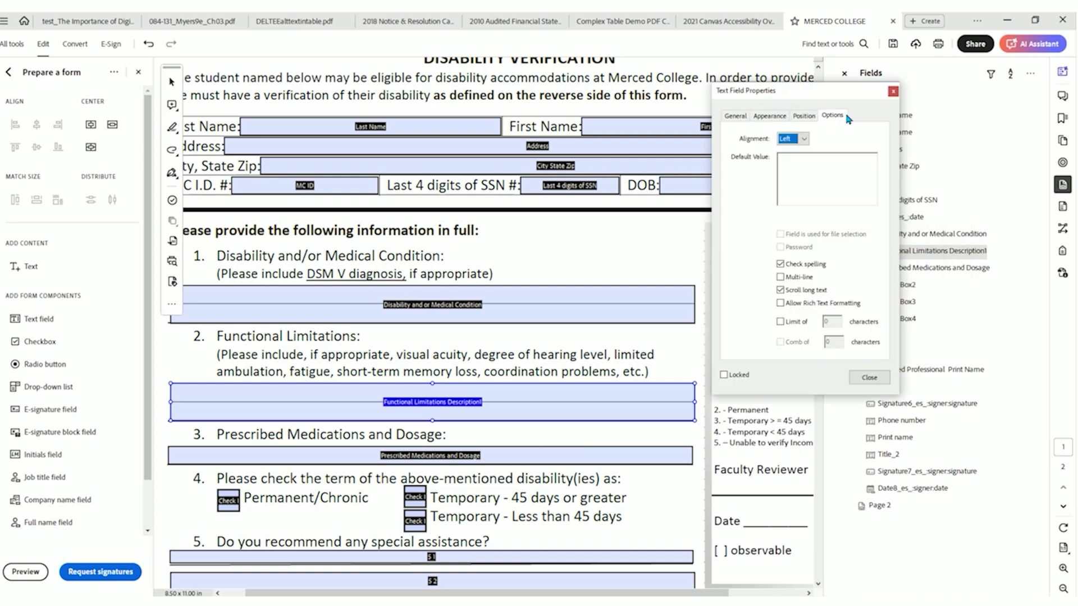
left_click(868, 378)
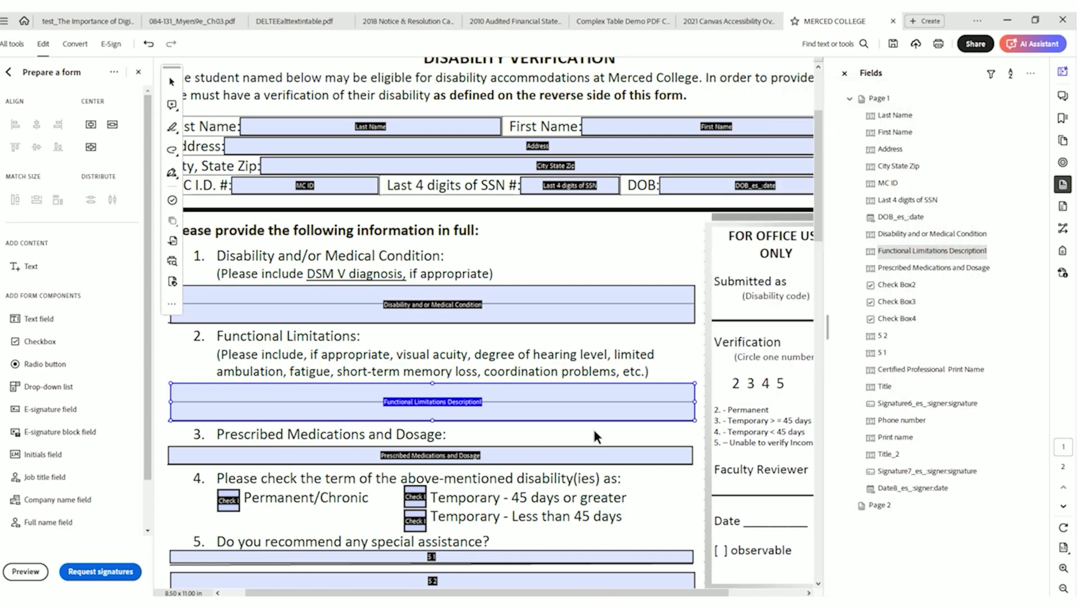
Replace the Prescribed Medications and Dosage tooltip with 'Enter any medications and dosage'
scroll(583, 429, "down", 2)
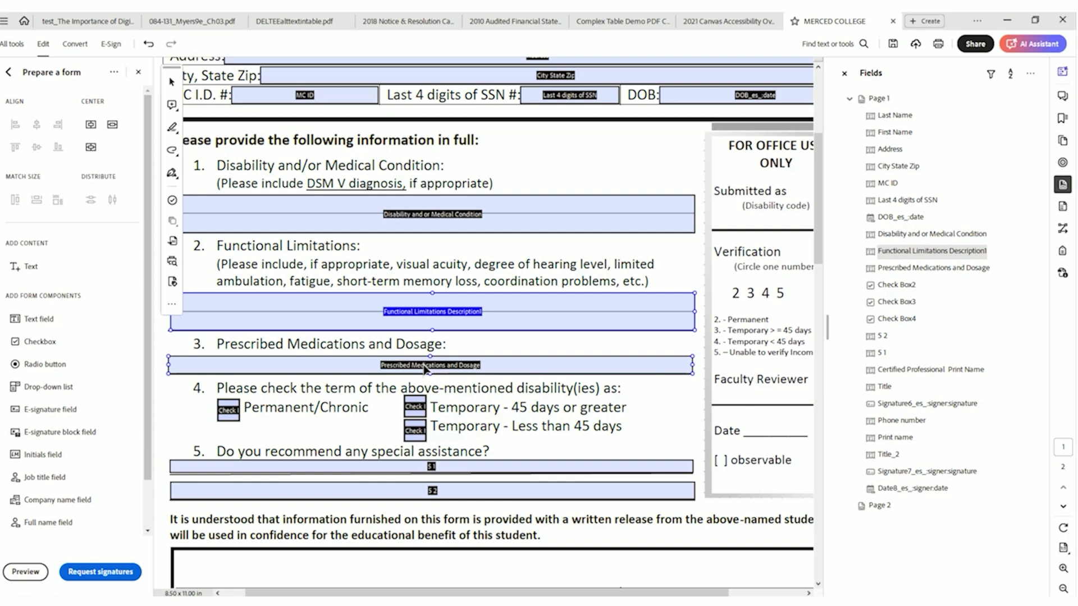
left_click(393, 367)
right_click(386, 369)
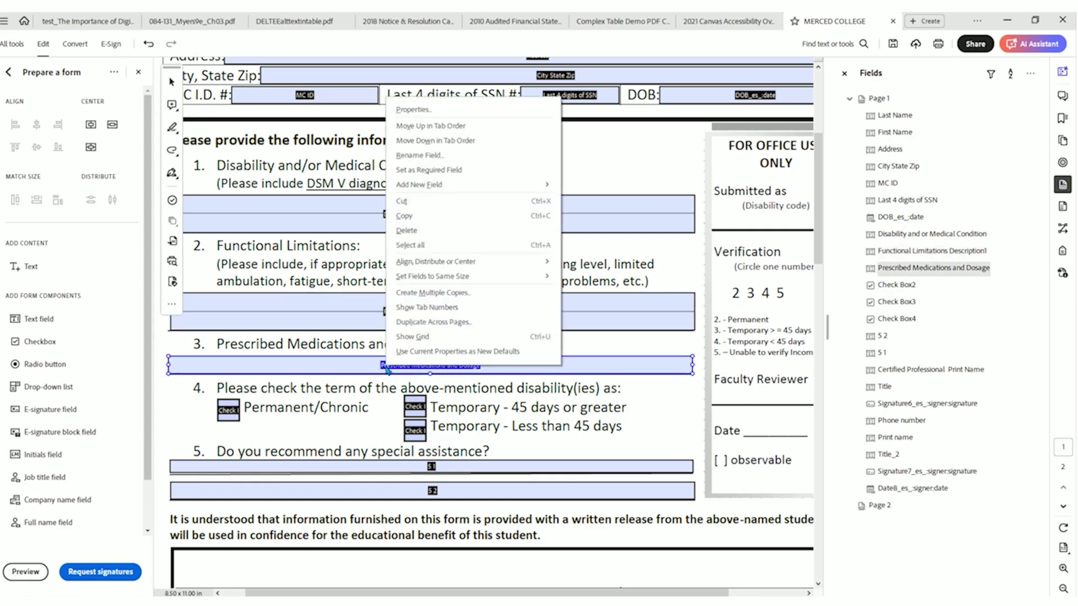
left_click(415, 110)
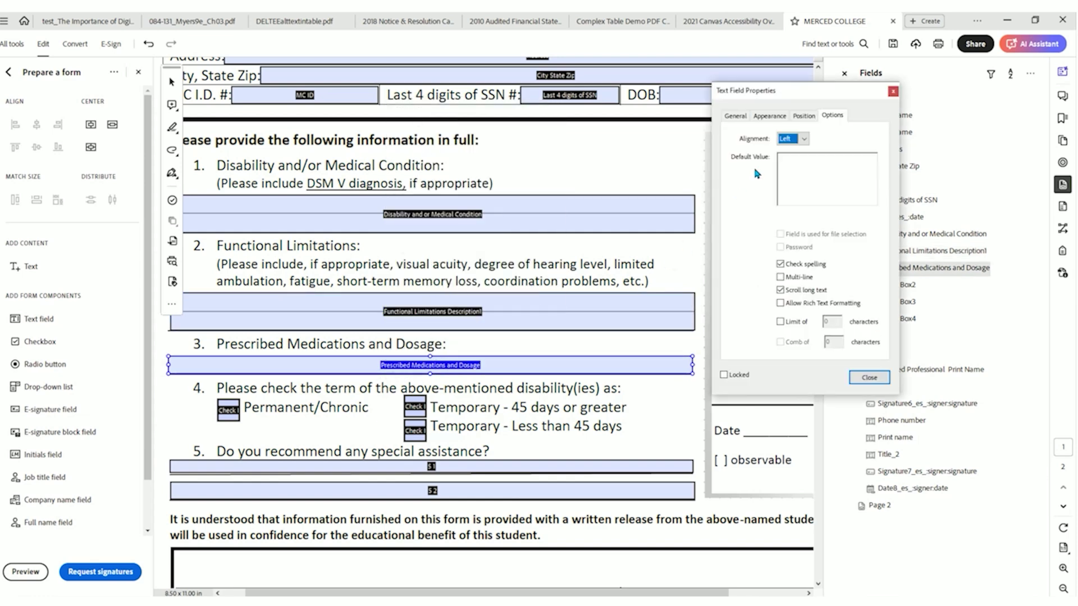
left_click(736, 115)
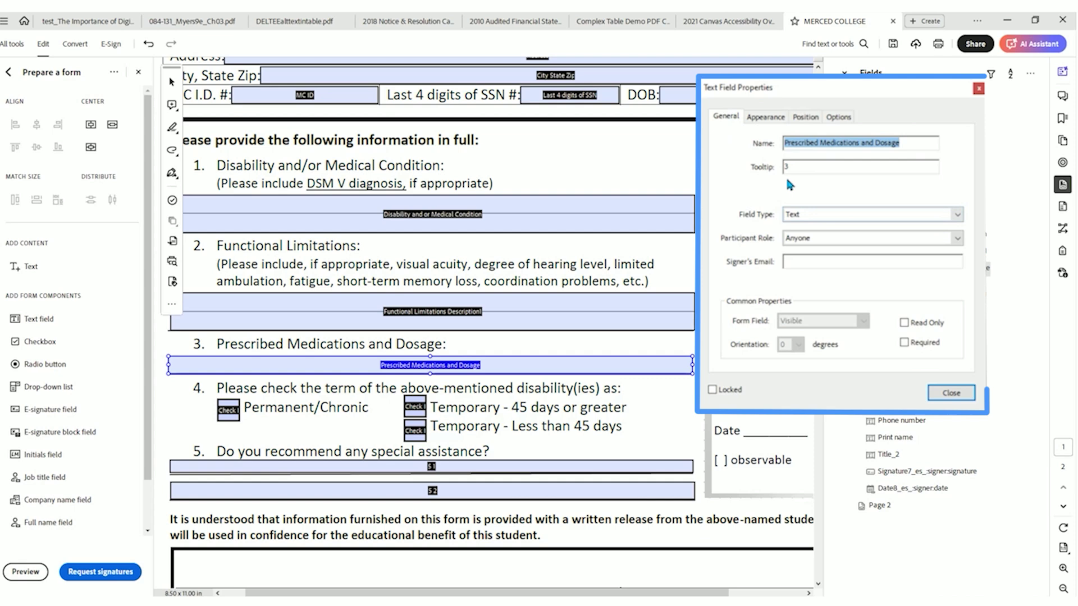
key("Tab")
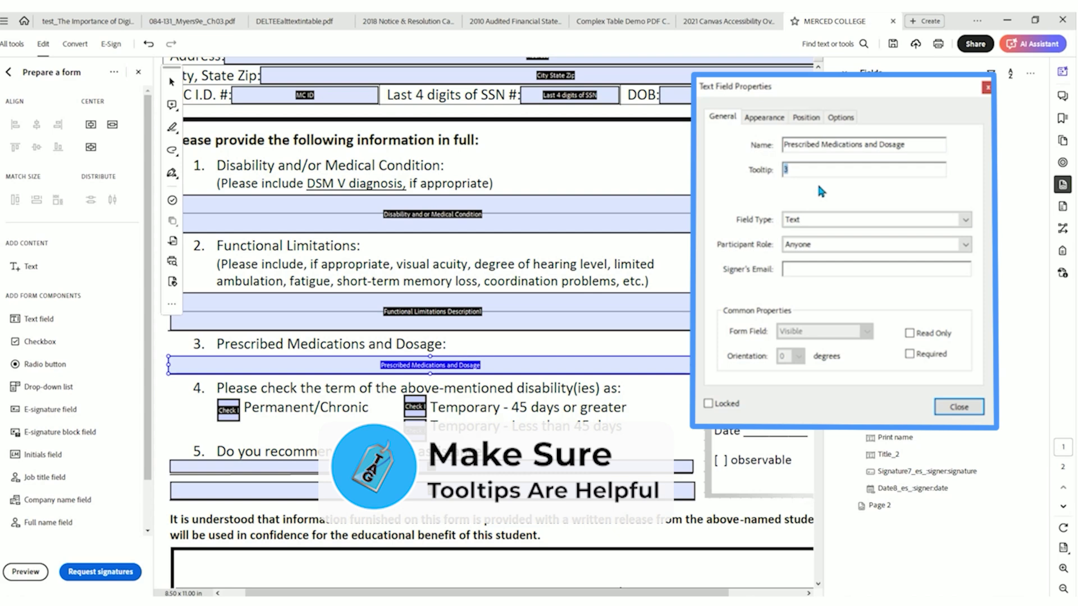
type("Enter any me")
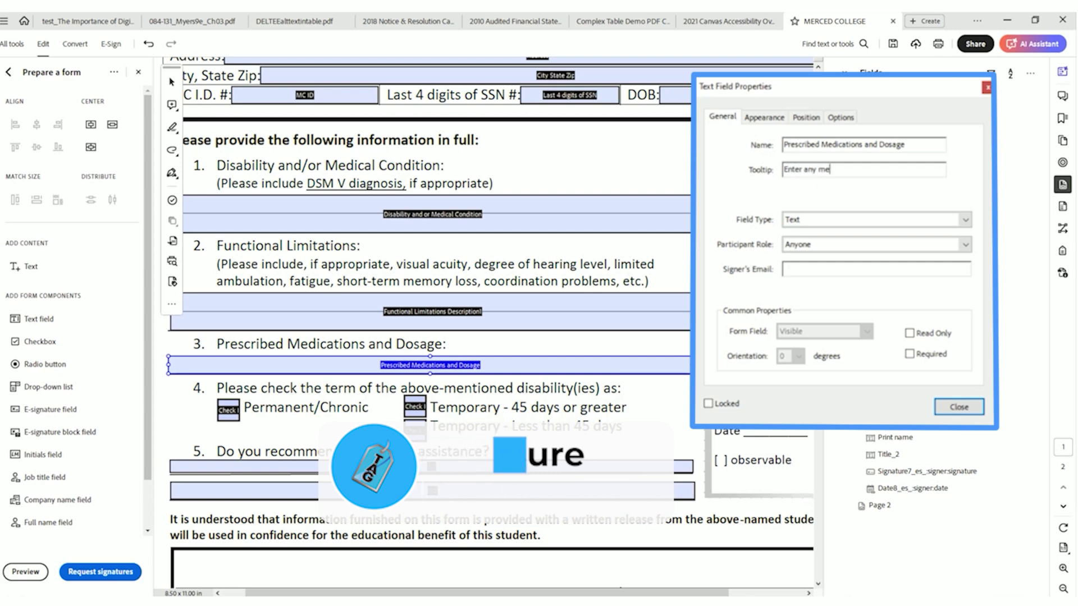
type("dications and dosage")
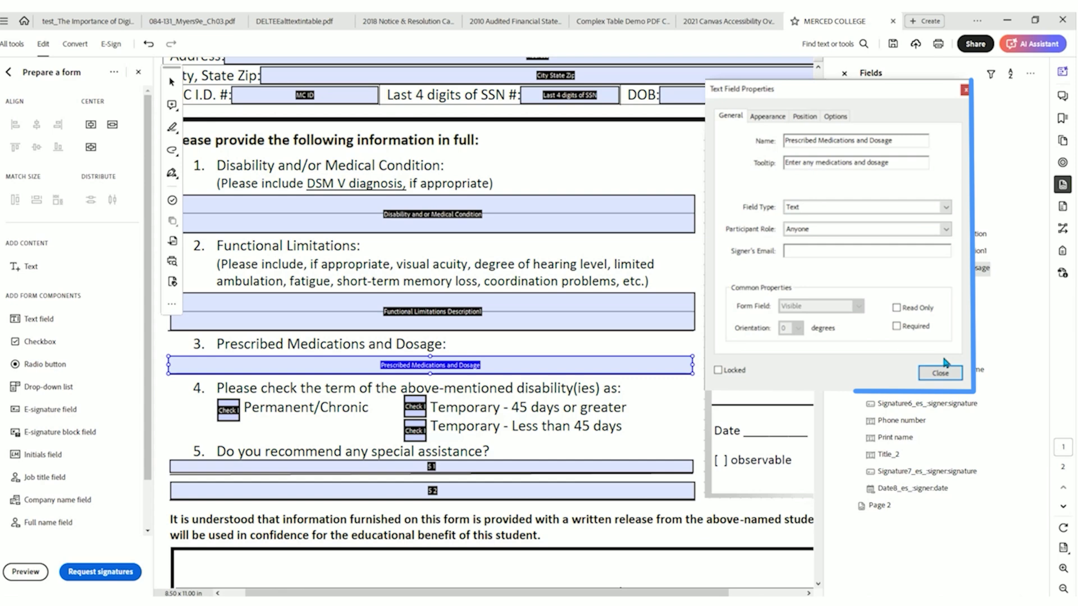
left_click(958, 407)
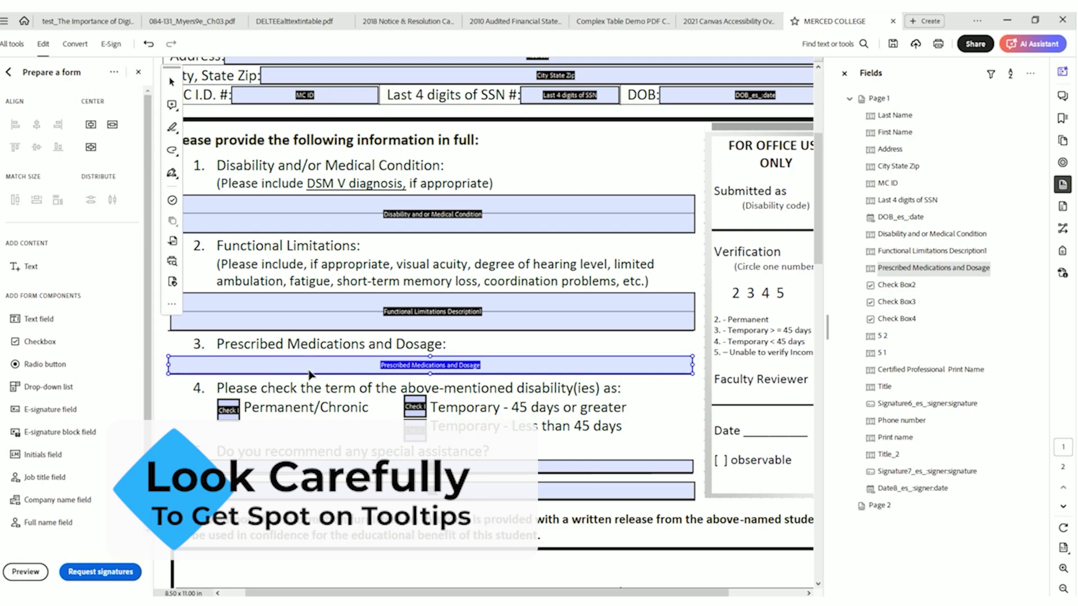
Replace Check Box2's 'Permanent Chronic' tooltip with 'Is the above mentiond disability permanent/chronic?'
left_click(230, 413)
right_click(233, 415)
left_click(259, 153)
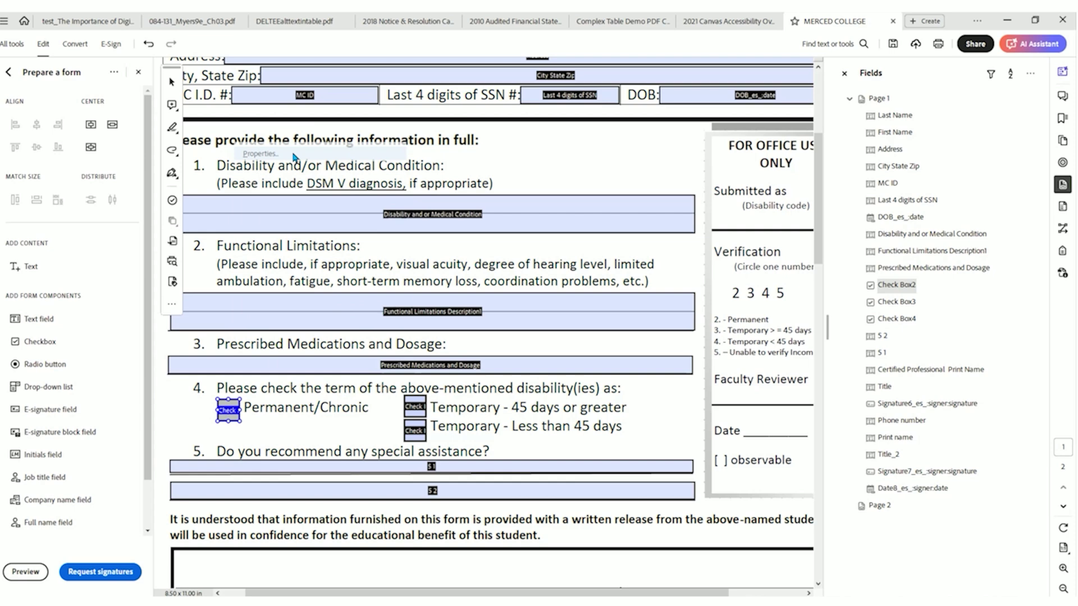
key("Tab")
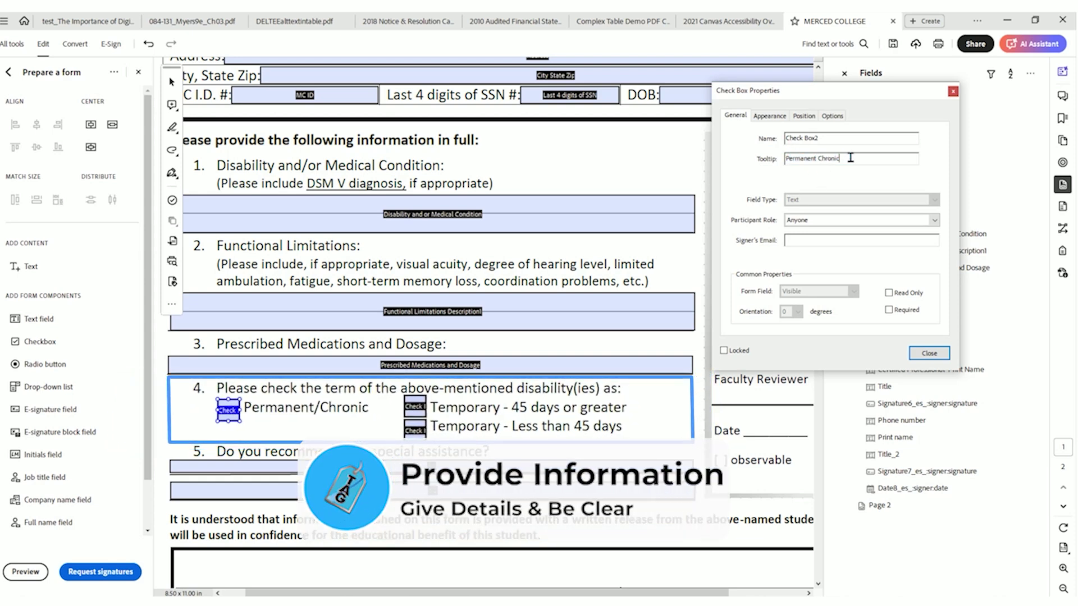
type("Is the ab")
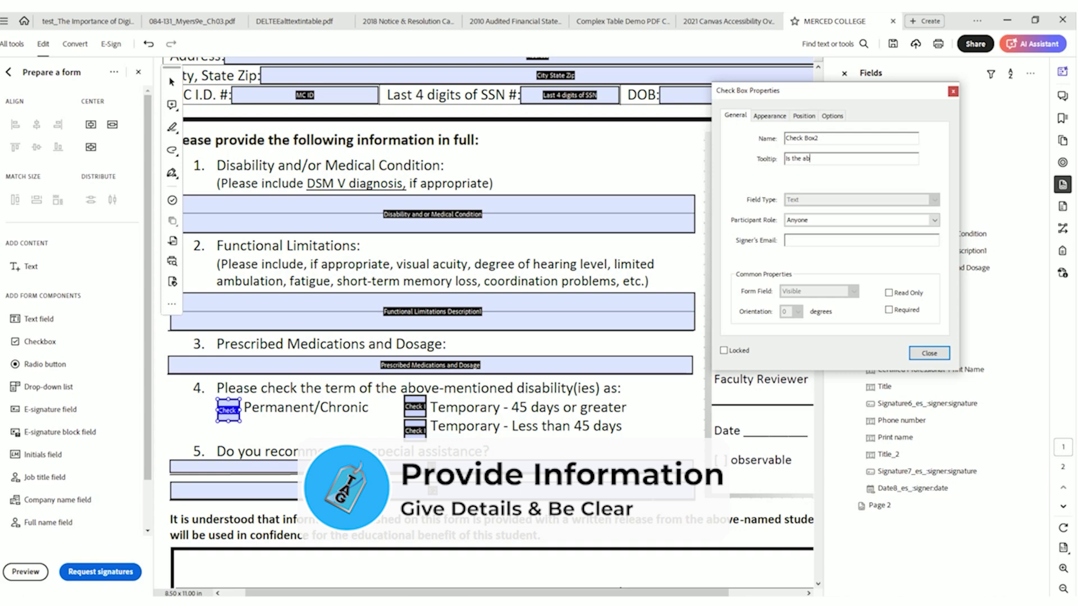
type("ove mentiond disability perman")
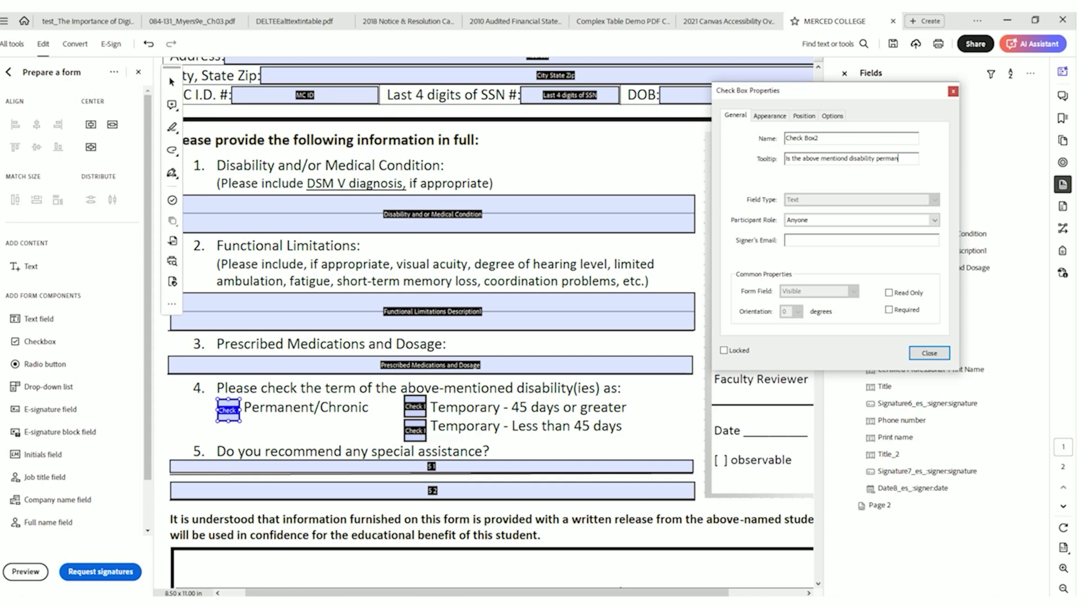
type("ent/chronic?")
left_click(929, 353)
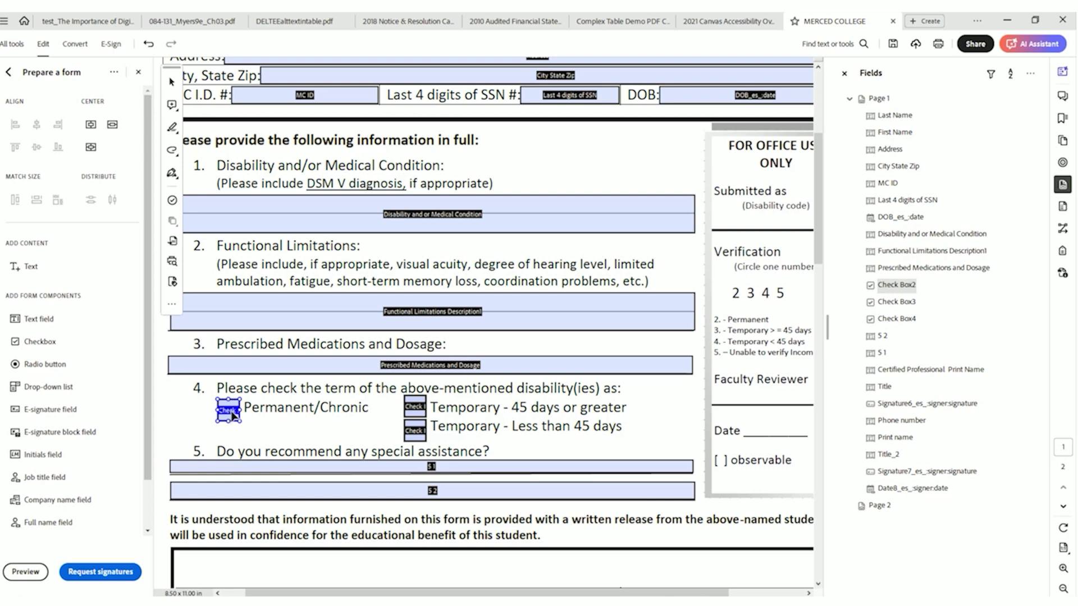
Reuse Check Box2's question wording in Check Box3's tooltip, describing a temporary disability of 45+ days
right_click(232, 415)
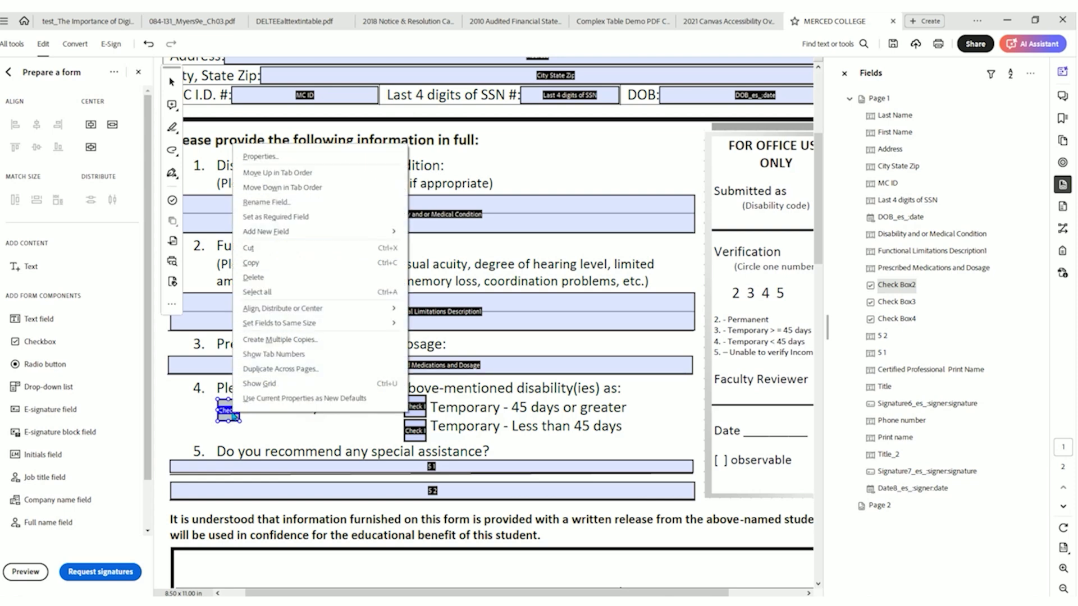
left_click(263, 157)
triple_click(873, 159)
key("ctrl+c")
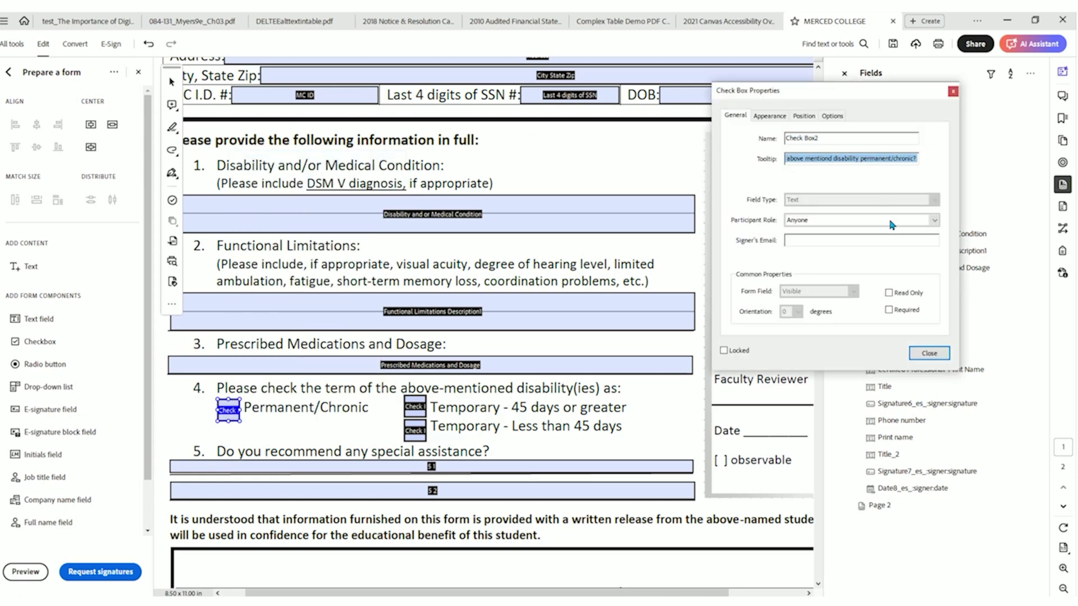
left_click(940, 353)
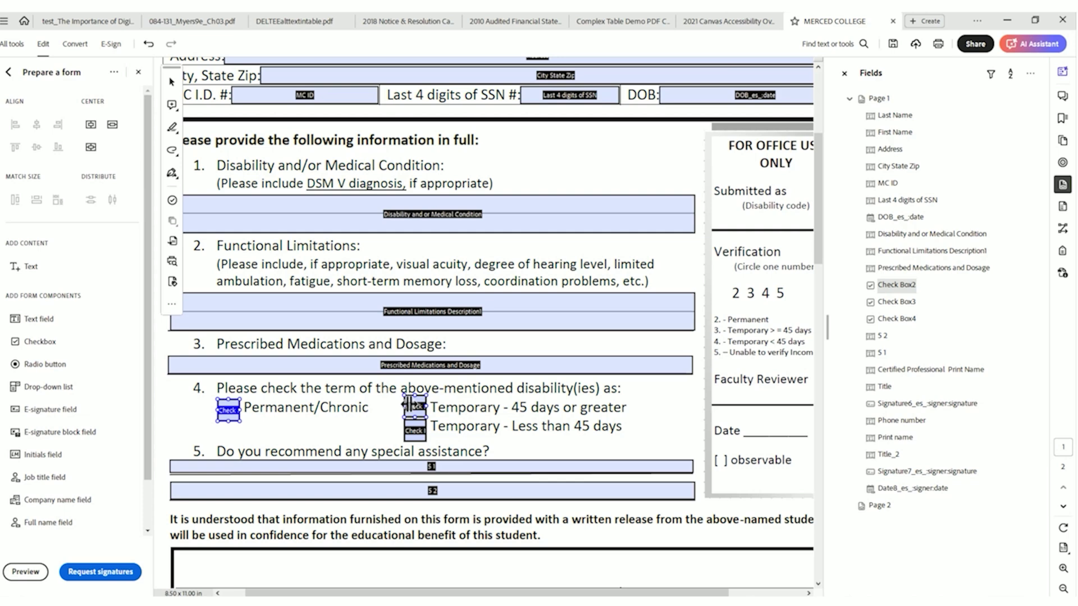
right_click(414, 409)
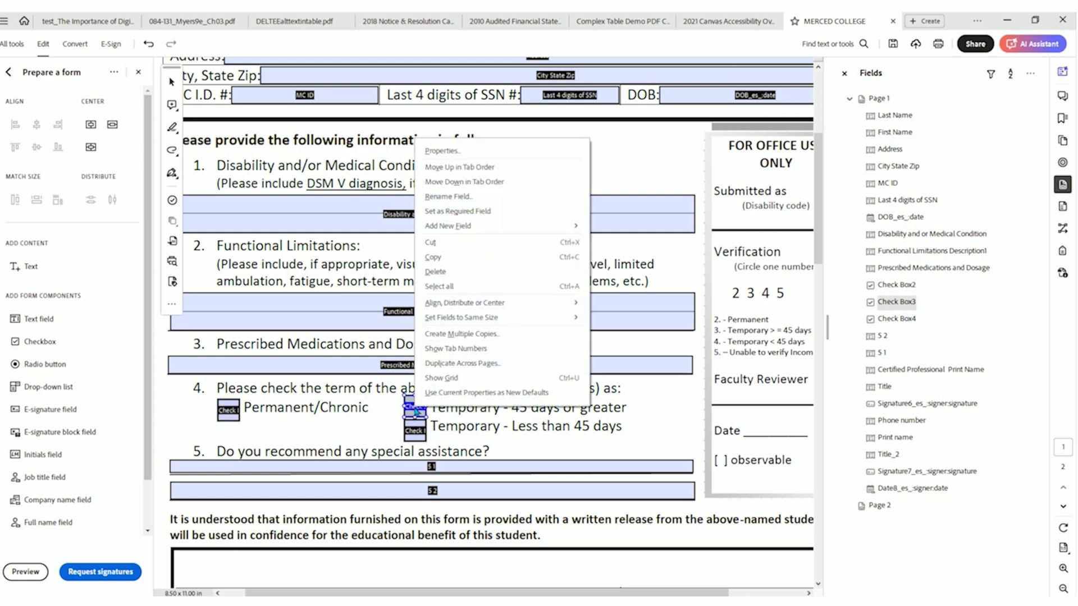
left_click(443, 151)
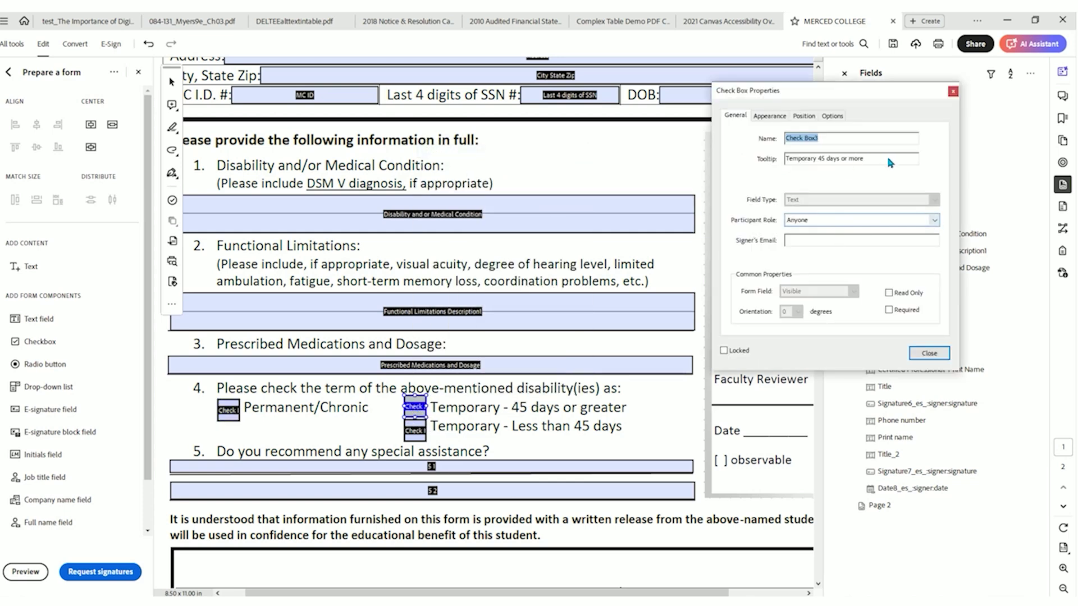
left_click_drag(890, 163, 735, 164)
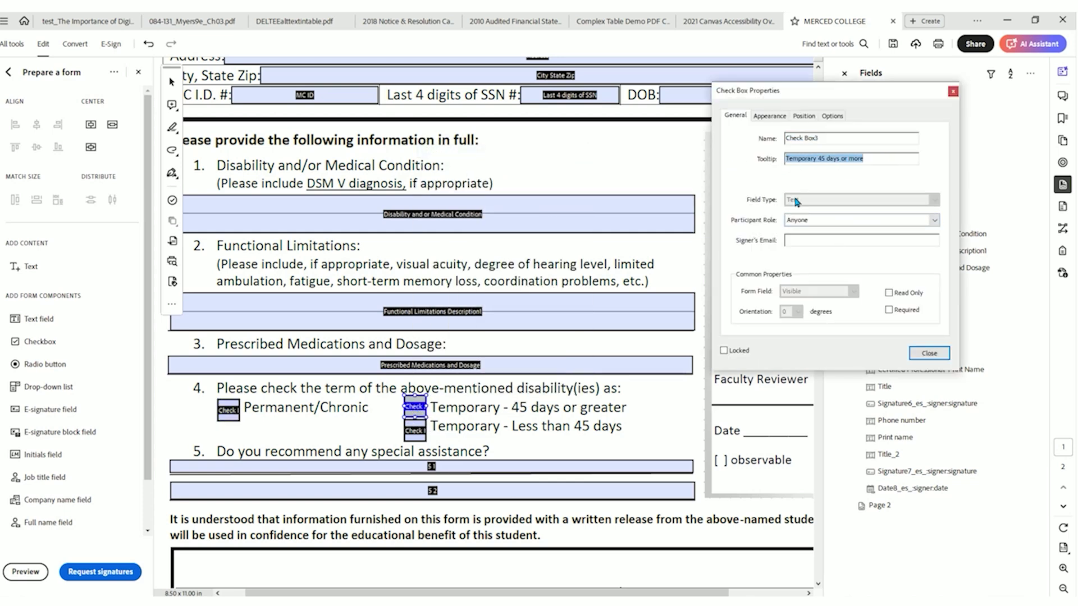
left_click(786, 162)
key("ctrl+v")
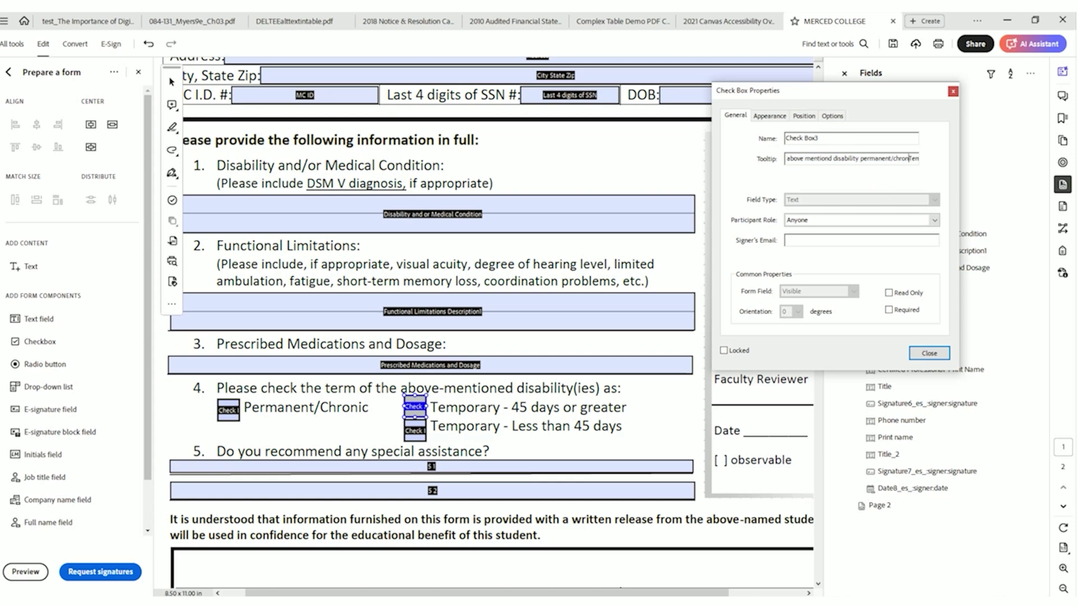
key("BackSpace")
key("BackSpace")
key("BackSpace")
key("BackSpace")
key("BackSpace")
key("BackSpace")
key("BackSpace")
key("BackSpace")
key("BackSpace")
key("BackSpace")
key("BackSpace")
key("BackSpace")
key("BackSpace")
key("BackSpace")
key("BackSpace")
key("ctrl+a")
left_click(926, 354)
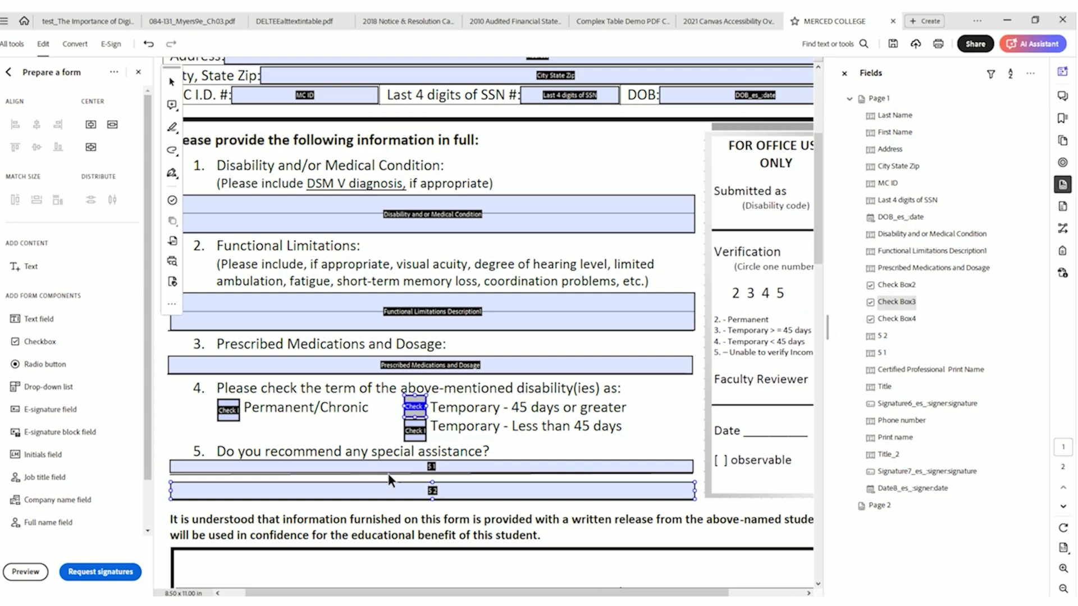
Reword Check Box4's tooltip to describe the disability as temporary, less than 45 days
left_click(414, 432)
right_click(413, 438)
left_click(452, 176)
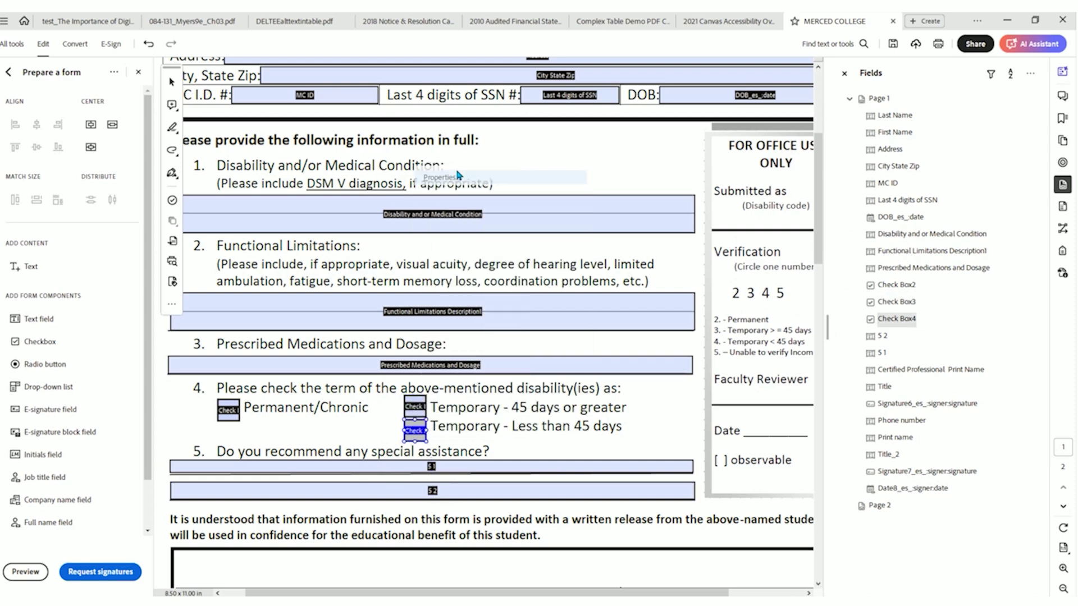
left_click(787, 158)
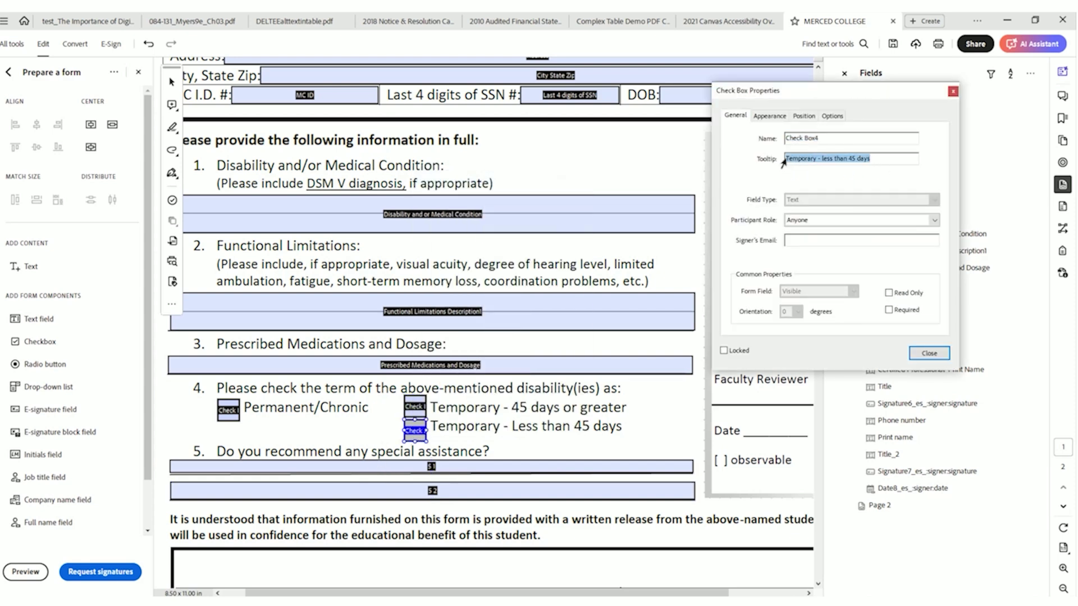
double_click(800, 159)
left_click(831, 156)
key("ctrl+a")
key("ctrl+v")
key("BackSpace")
key("BackSpace")
key("BackSpace")
key("BackSpace")
key("BackSpace")
key("BackSpace")
key("BackSpace")
key("BackSpace")
key("BackSpace")
key("BackSpace")
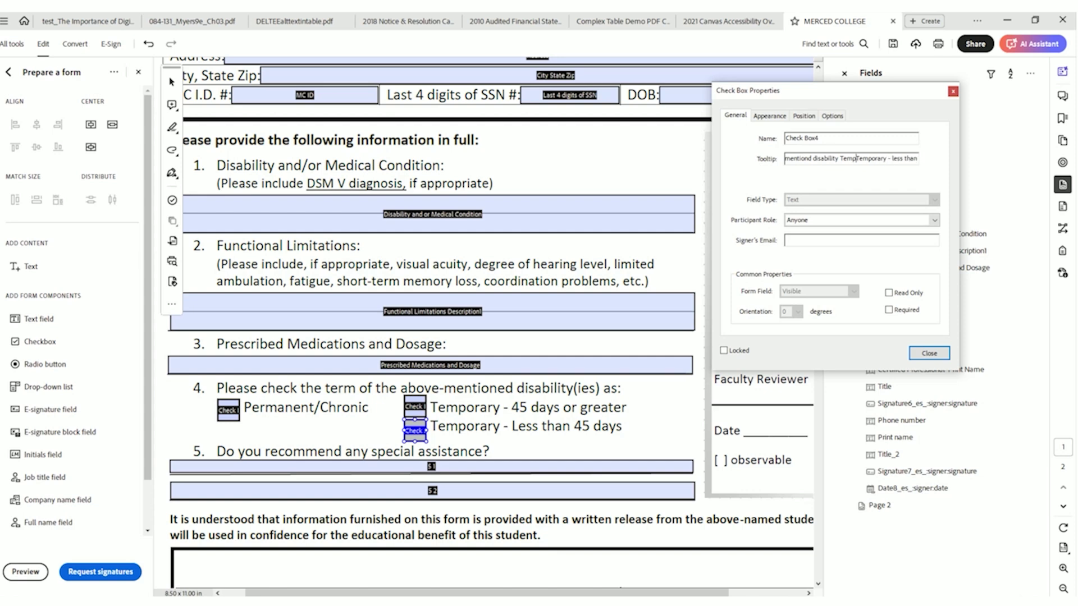
key("BackSpace")
key("BackSpace")
key("BackSpace")
key("BackSpace")
left_click(933, 353)
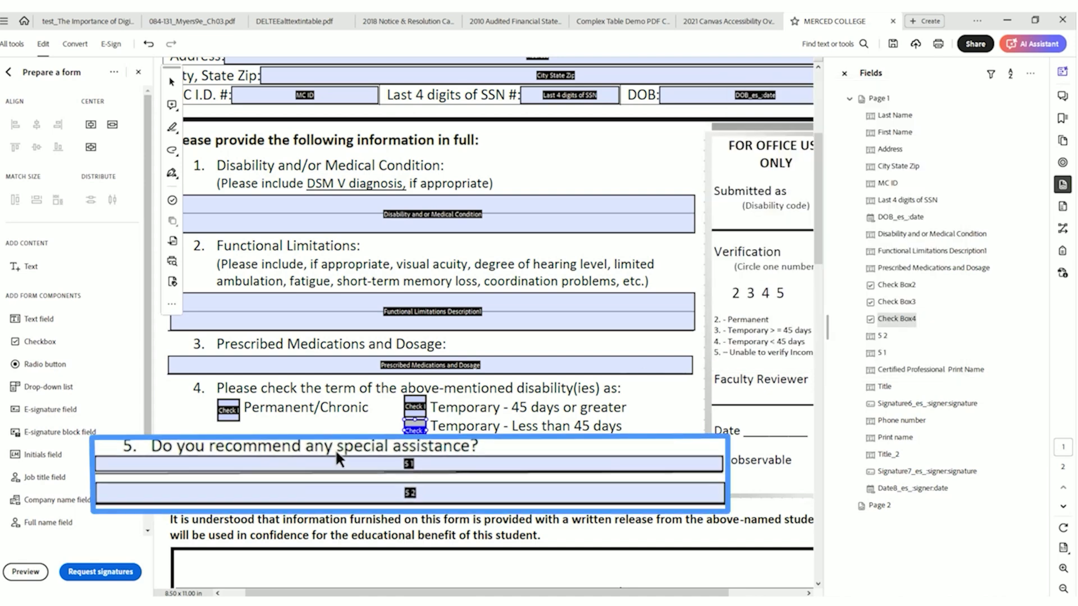
Delete the second question 5 answer field and stretch the first over both lines
left_click(339, 466)
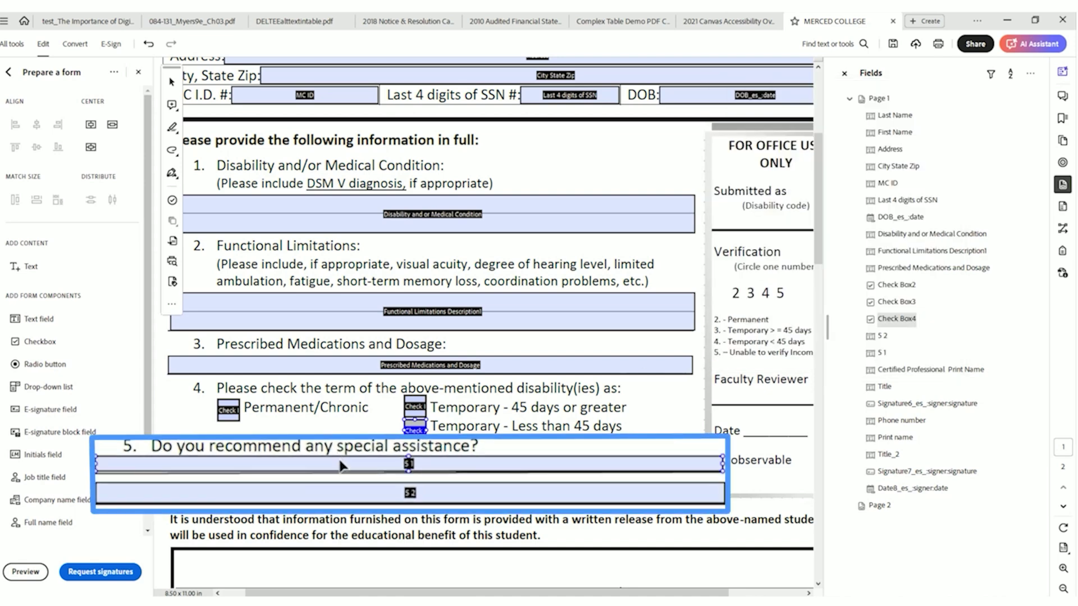
right_click(369, 475)
left_click(412, 216)
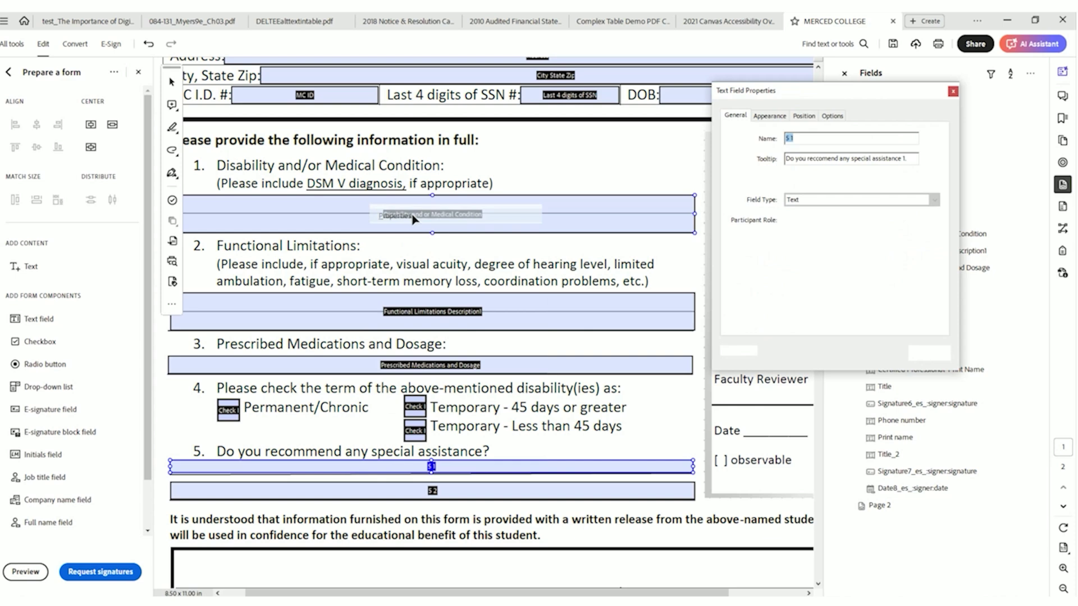
left_click(929, 353)
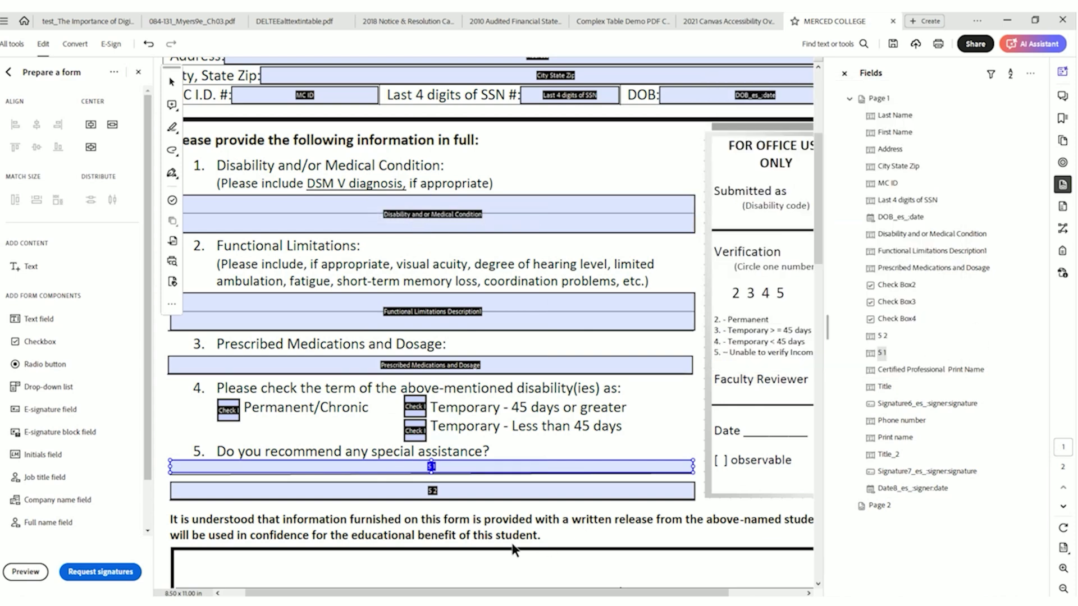
key("Delete")
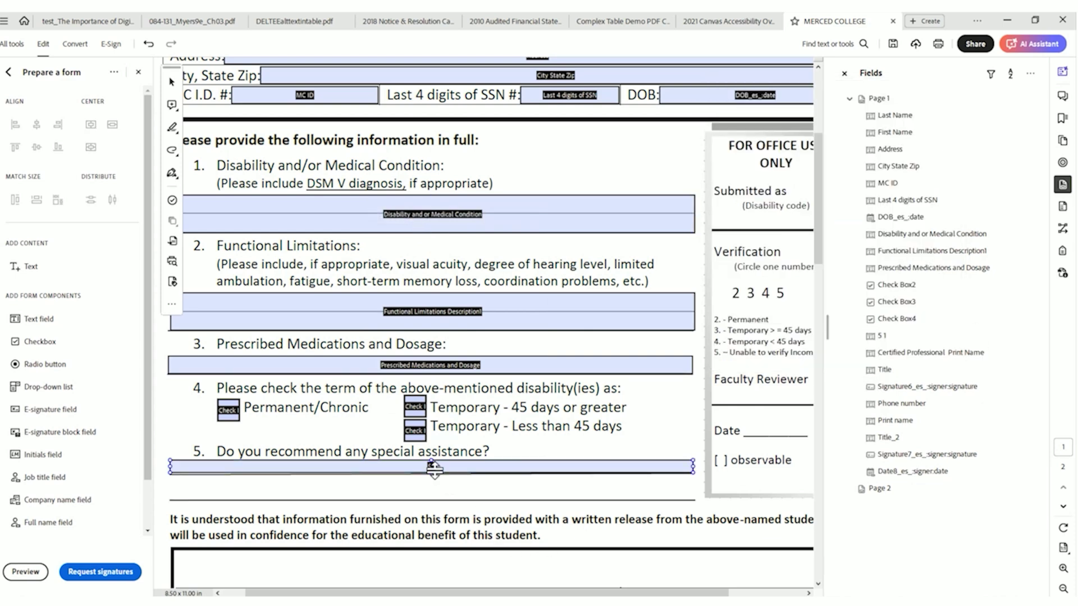
left_click_drag(432, 474, 435, 498)
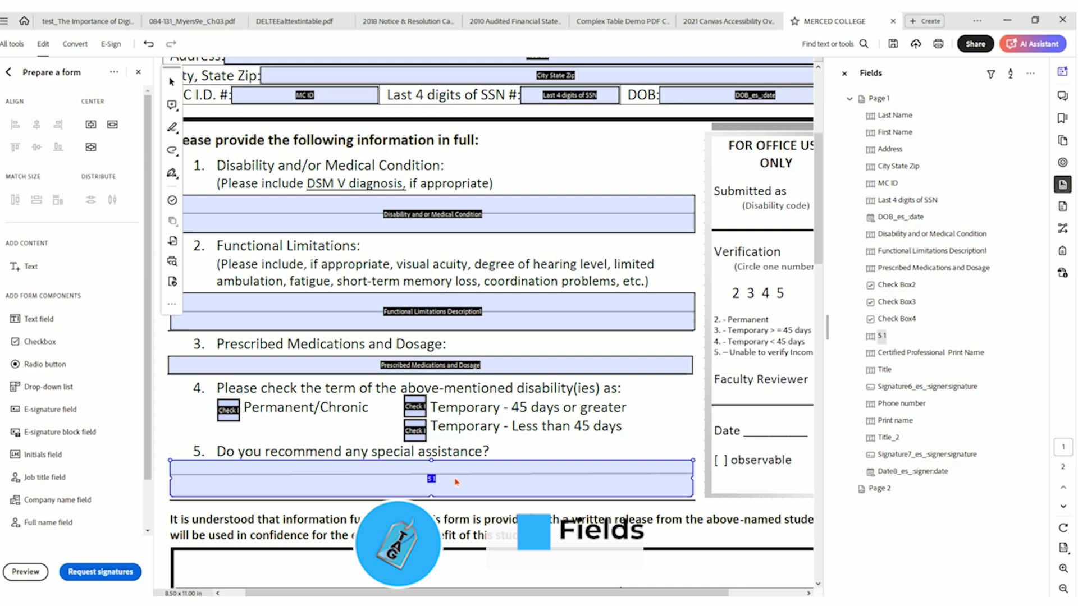
Set the field's tooltip to 'Do you reccomend any special assistance?' and enable Multi-line
right_click(454, 478)
left_click(483, 221)
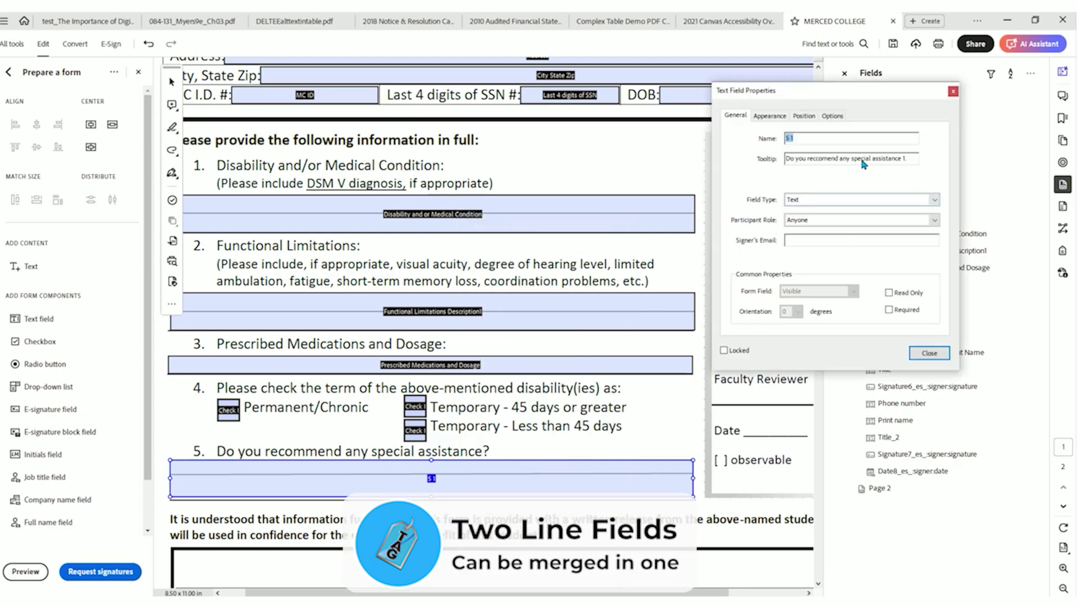
left_click(910, 156)
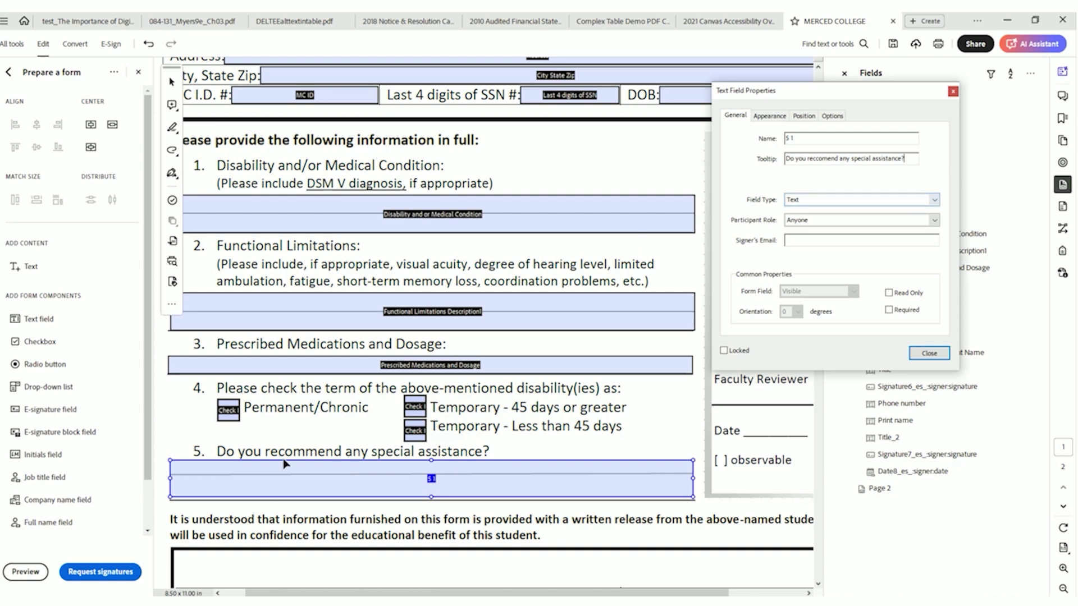
left_click(832, 115)
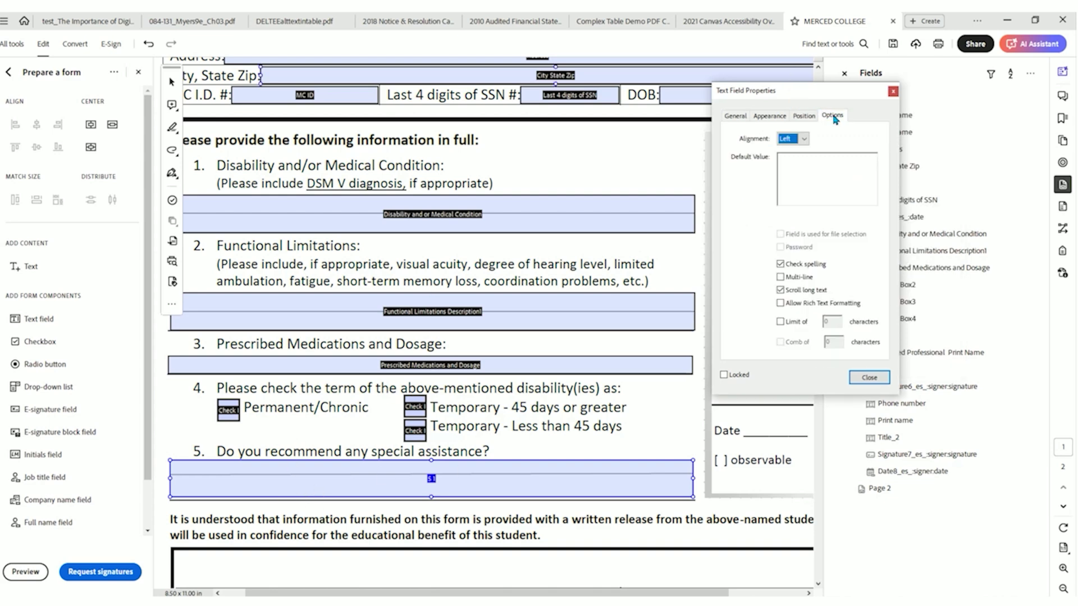
left_click(780, 276)
Close the previous field's properties, narrow the fields list, and scroll to the signature section
left_click(869, 378)
scroll(614, 424, "down", 3)
scroll(614, 424, "down", 6)
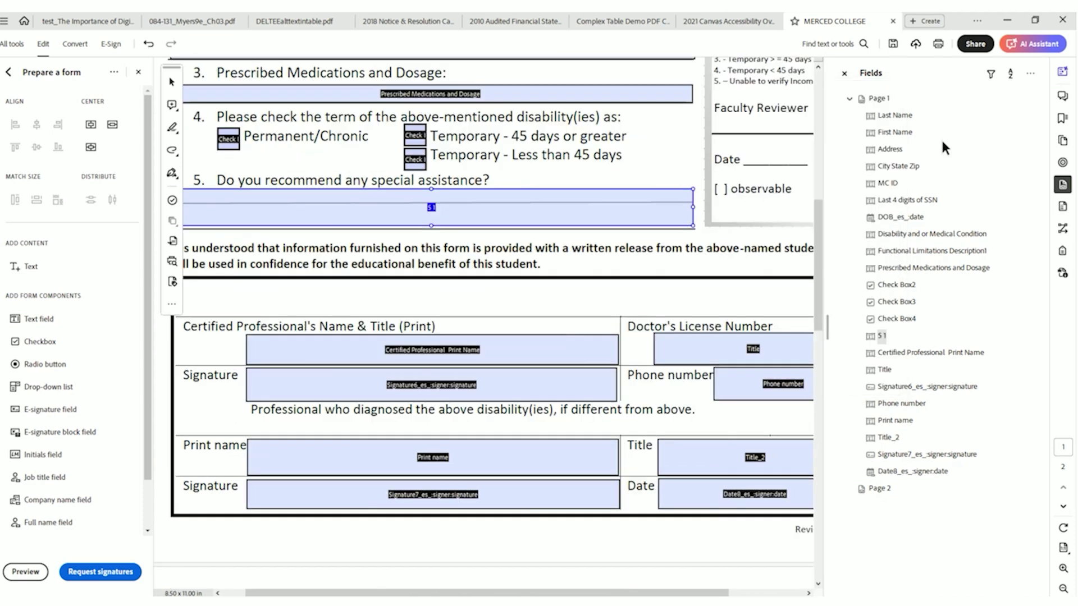
left_click_drag(823, 121, 913, 168)
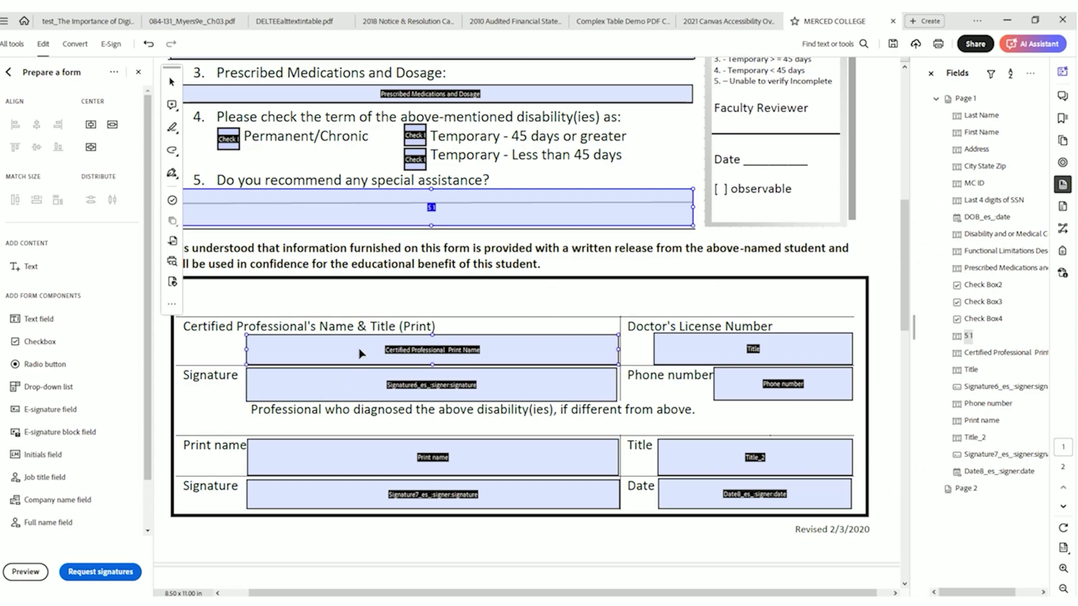
scroll(362, 355, "up", 10)
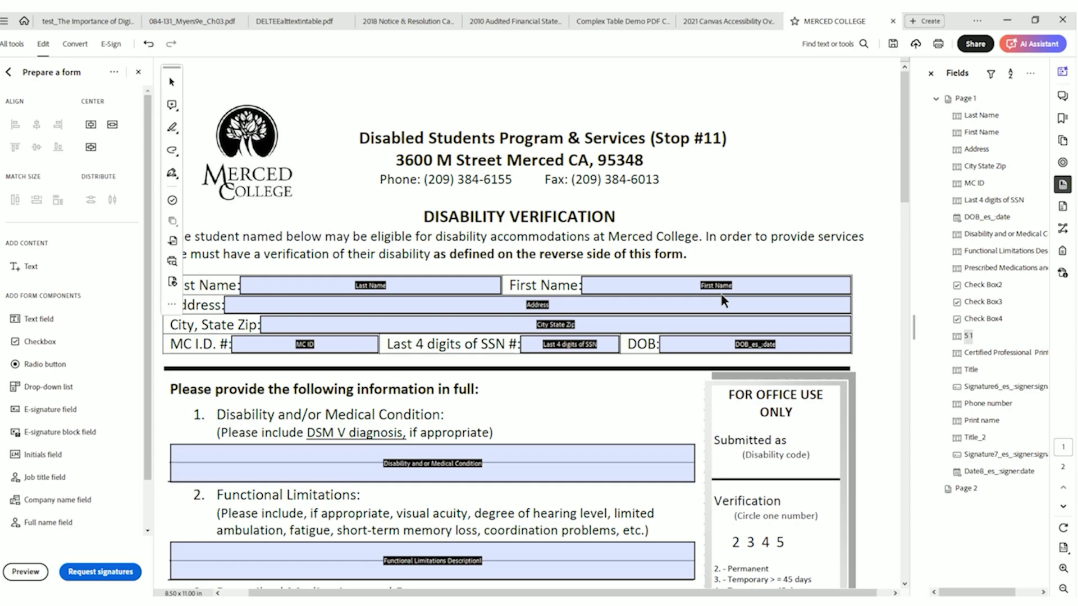
scroll(591, 360, "down", 3)
scroll(590, 362, "down", 6)
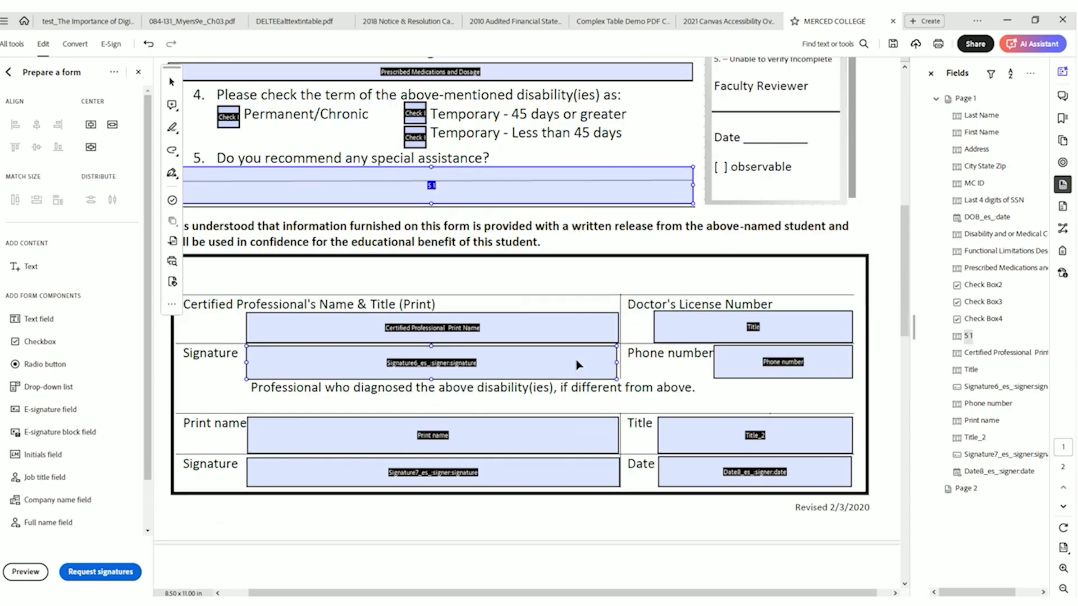
Change the Print Name field's tooltip to "Enter the Certified Professional's Name and Title"
right_click(347, 329)
left_click(373, 338)
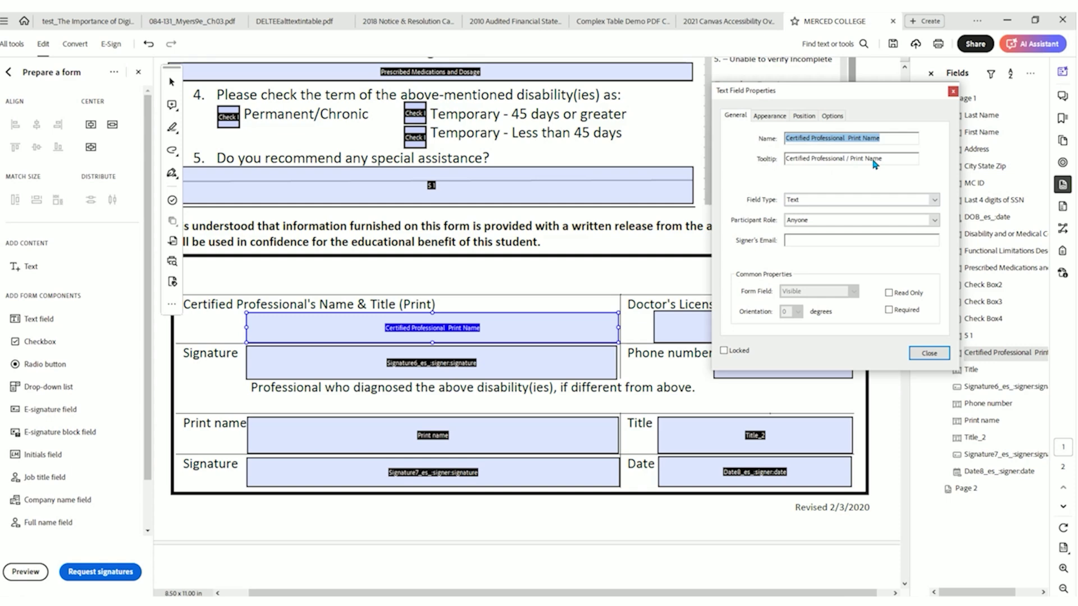
left_click_drag(886, 165, 774, 157)
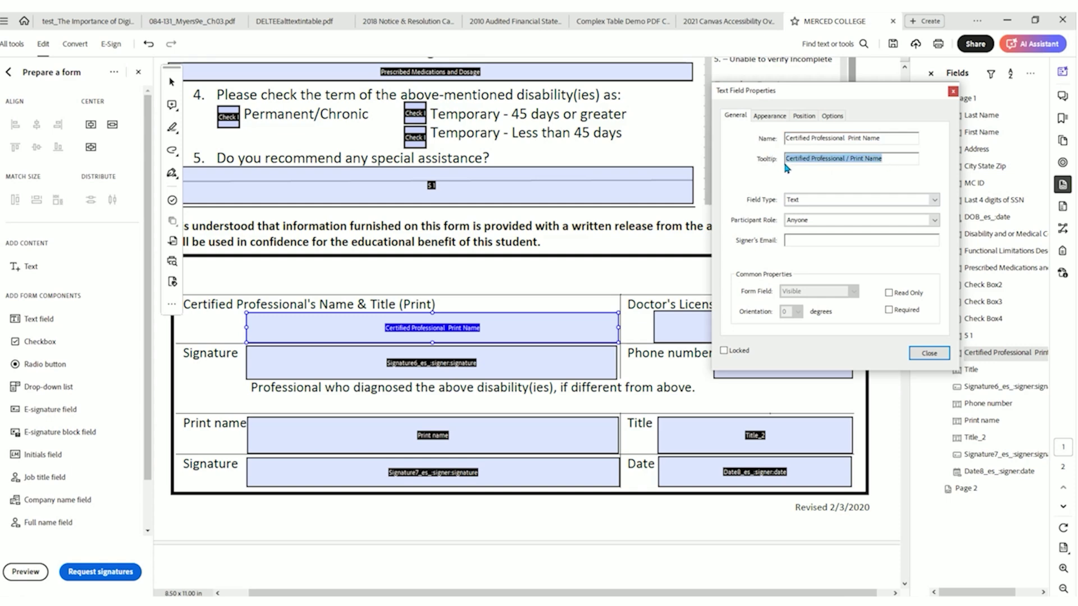
type("Enter the")
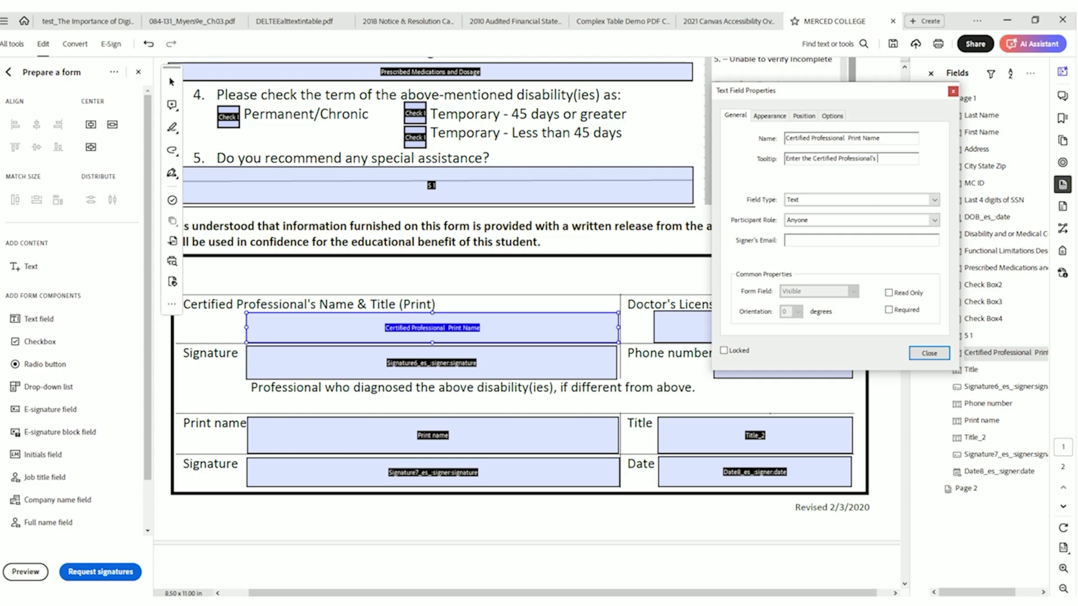
type("le")
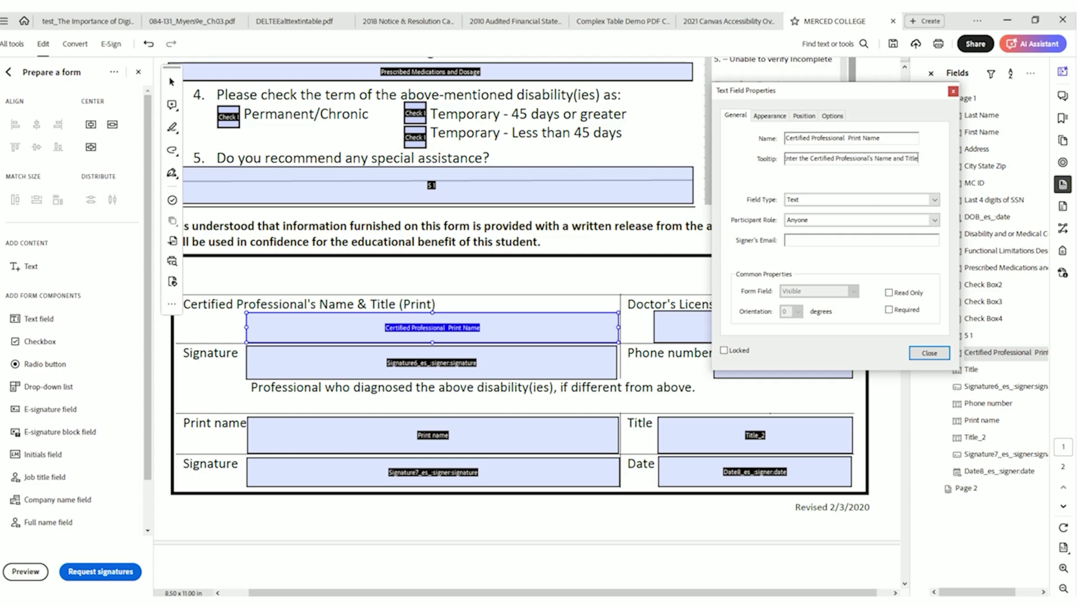
left_click(929, 354)
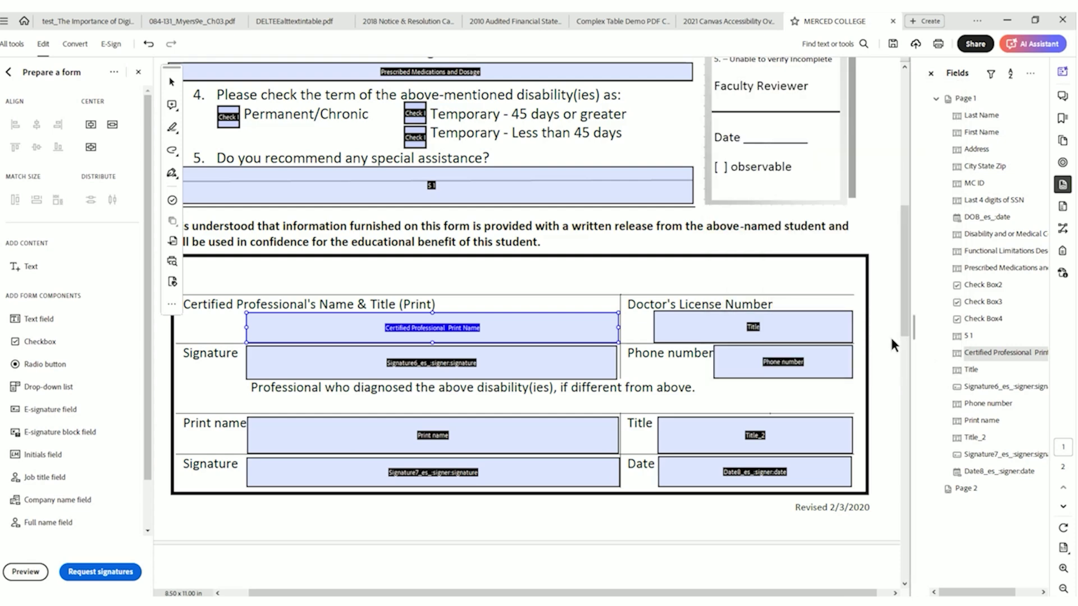
Review the license number field, then set Signature6's tooltip to "Signature of Certified professional"
right_click(694, 327)
left_click(714, 335)
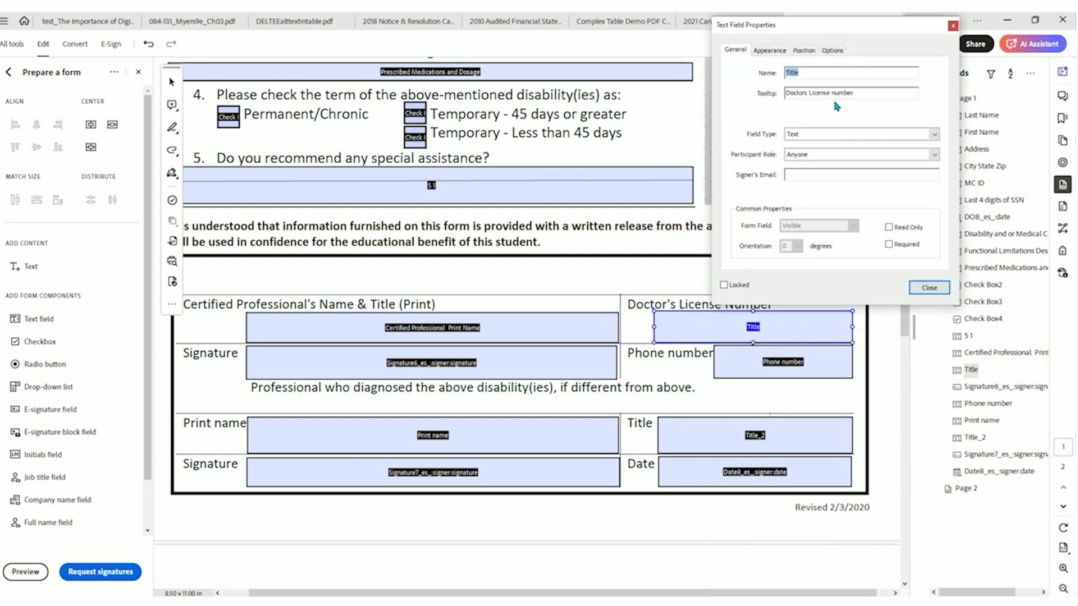
left_click(929, 288)
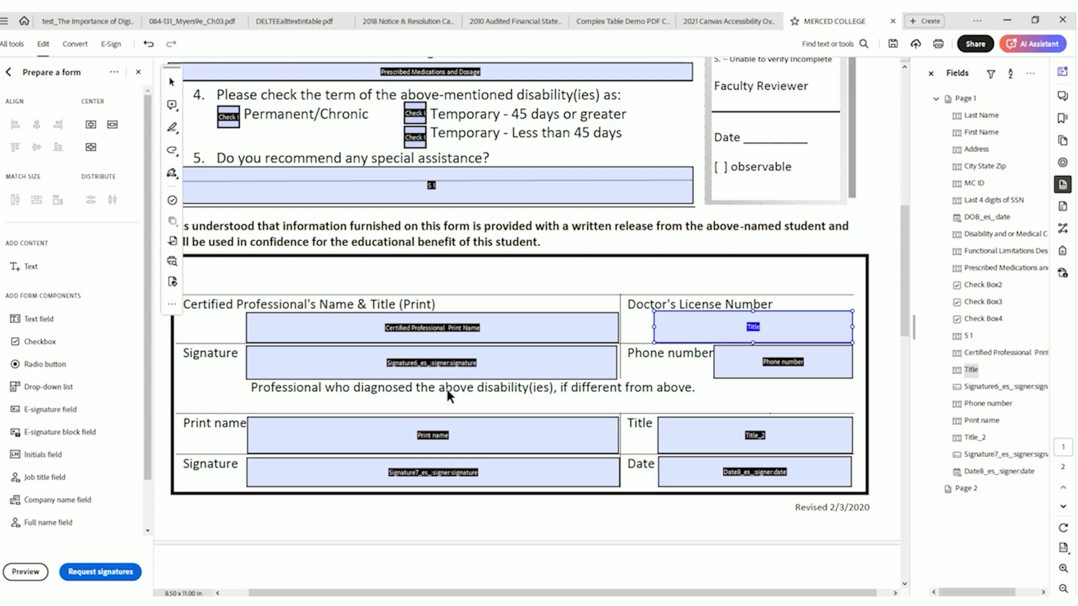
right_click(448, 367)
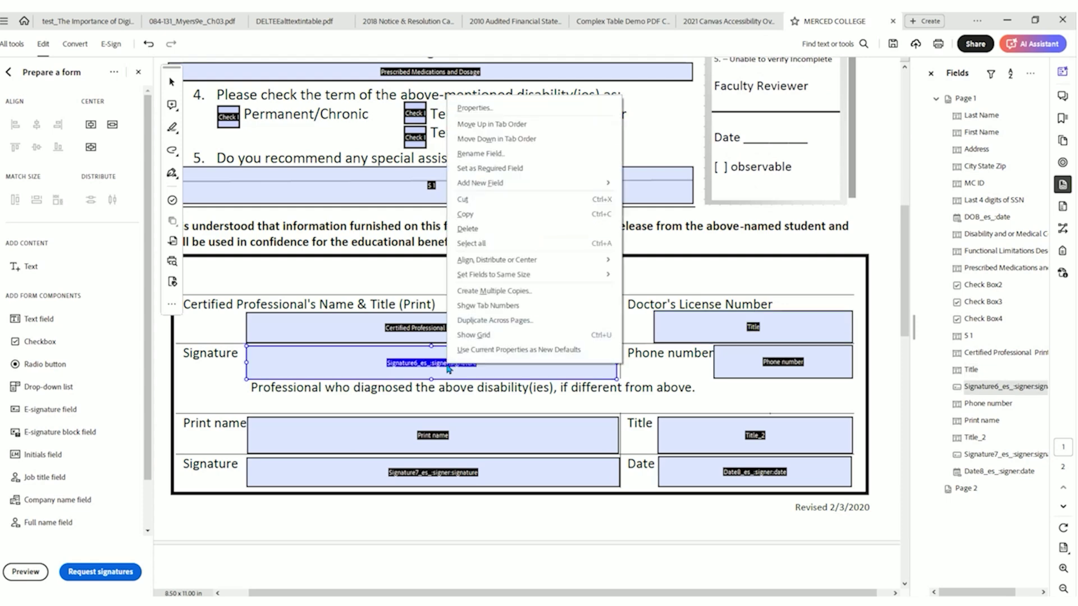
left_click(484, 109)
left_click(827, 97)
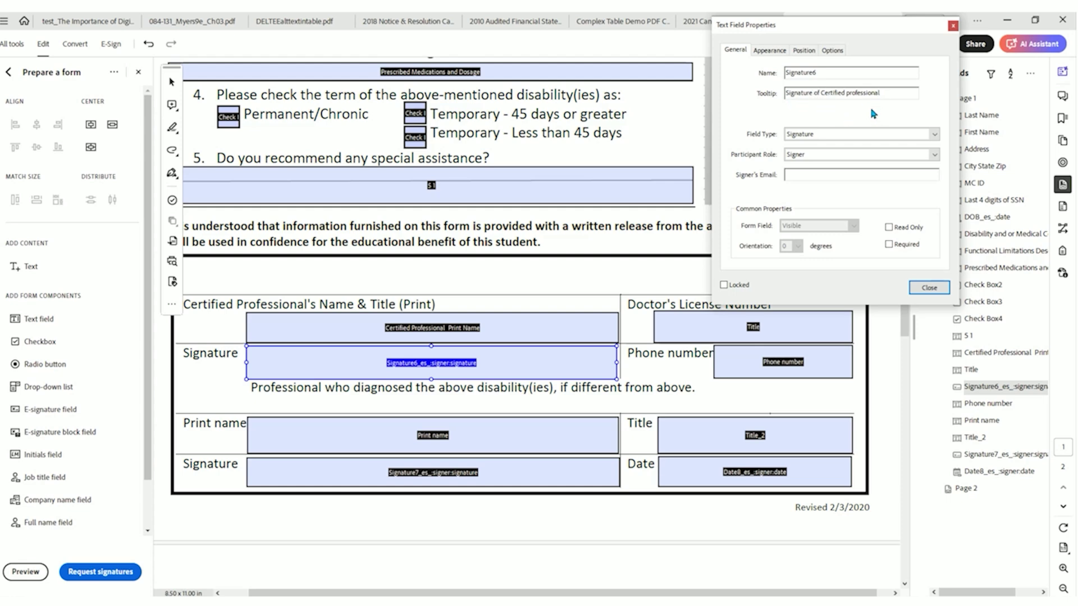
left_click(923, 284)
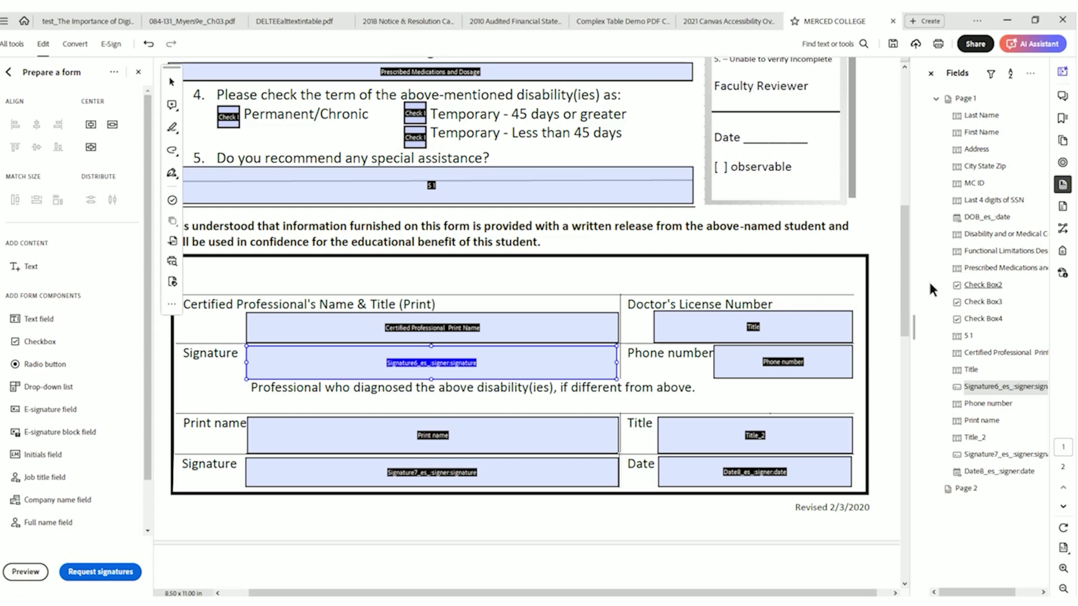
Replace the Signature7 field's tooltip with "Student Signature"
left_click(452, 472)
right_click(466, 475)
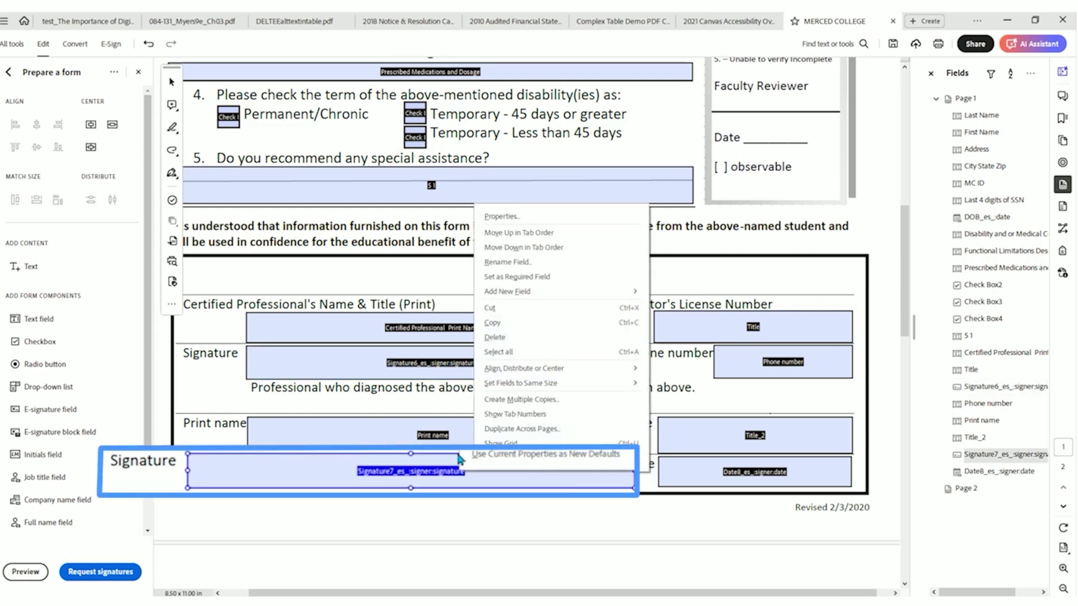
left_click(554, 219)
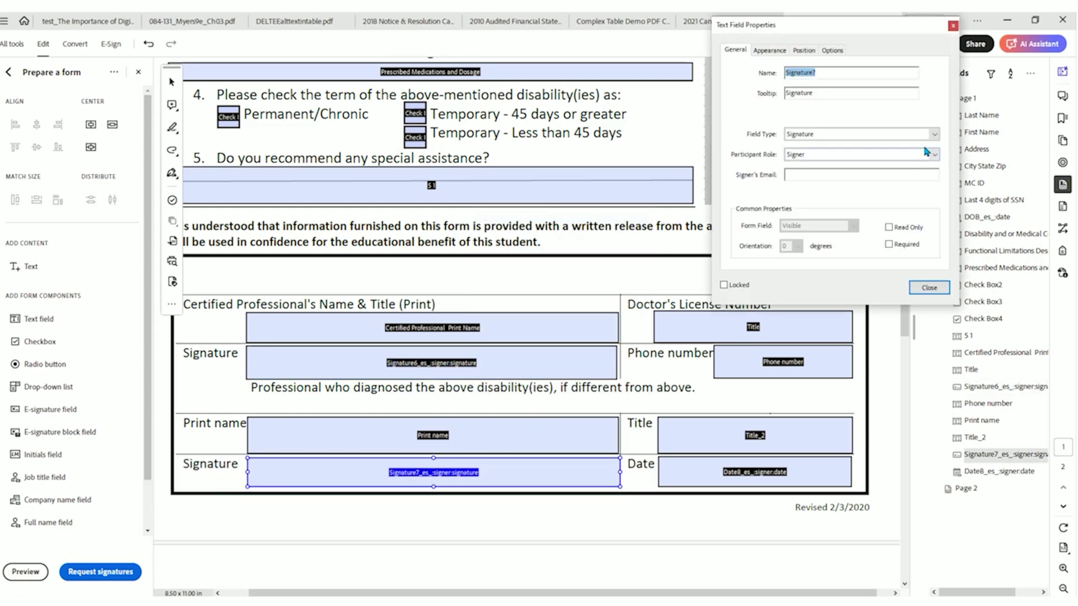
left_click(839, 92)
scroll(526, 284, "down", 3)
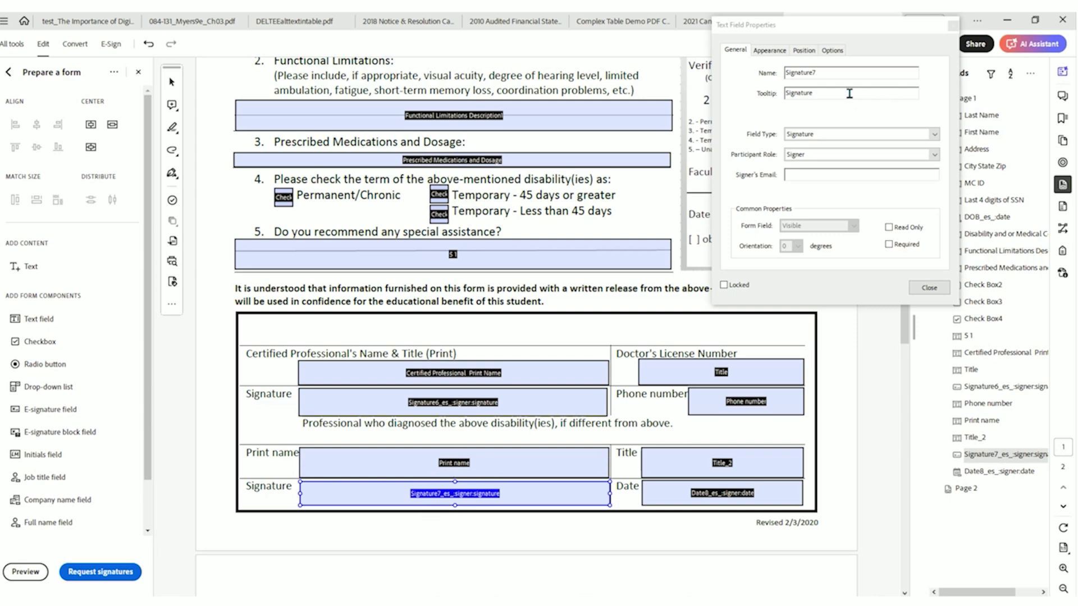
left_click_drag(849, 93, 770, 88)
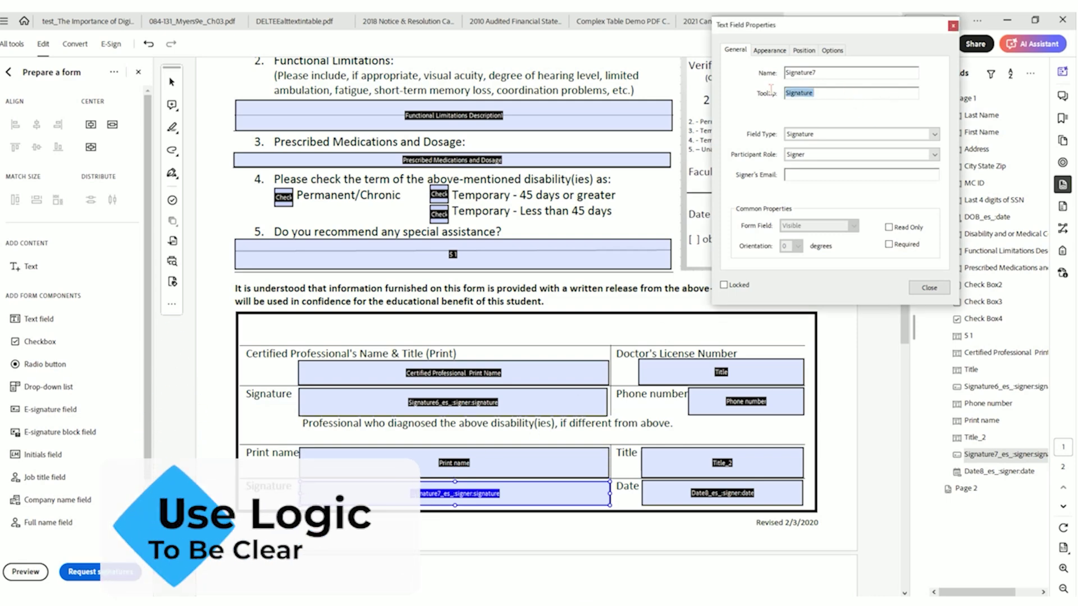
type("S")
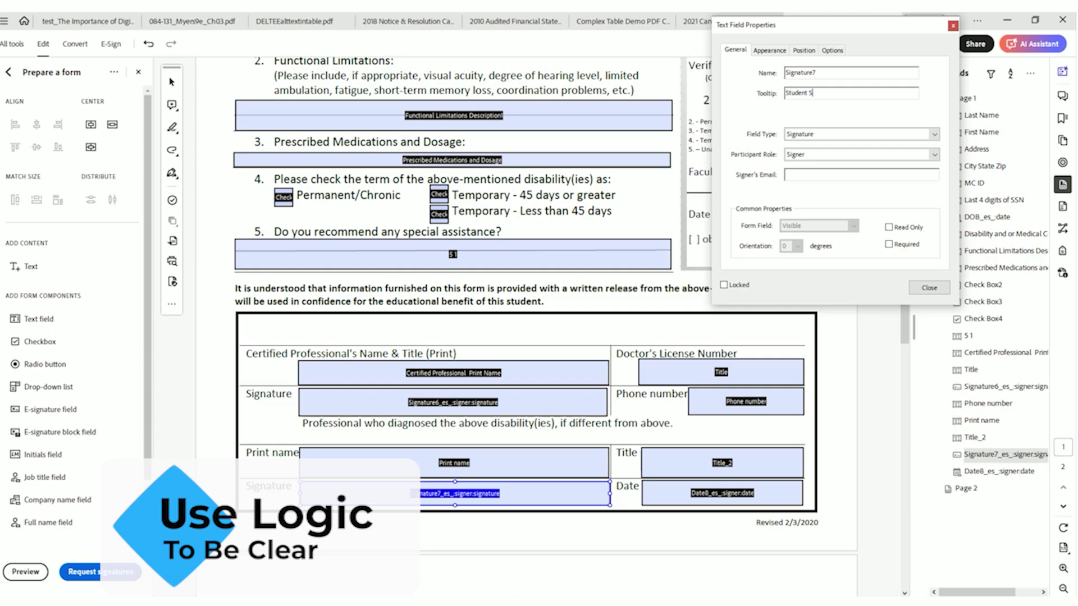
type("iignature")
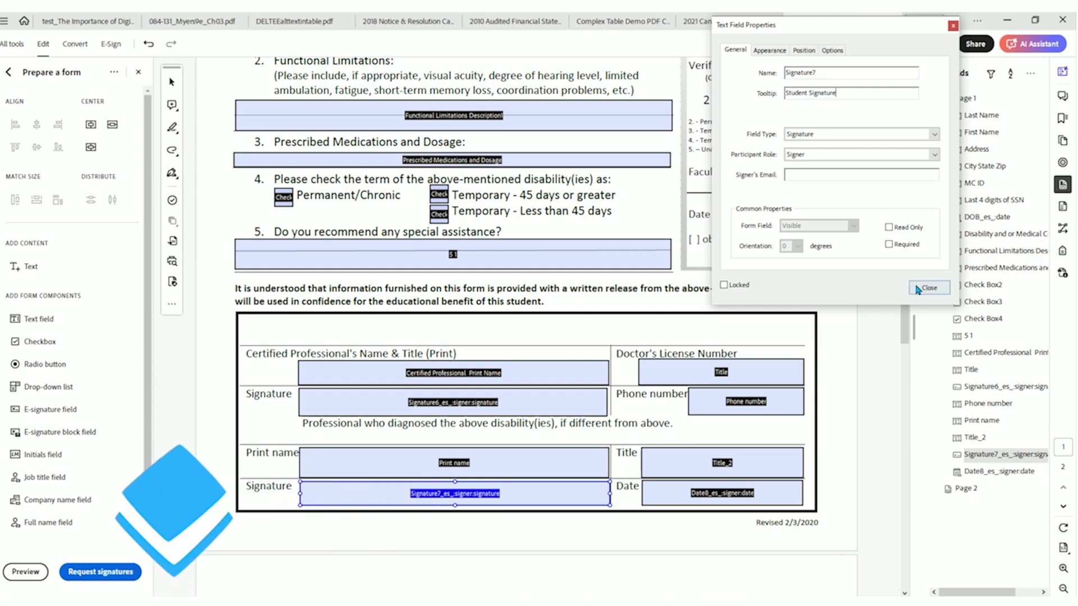
left_click(917, 289)
Set the lower Print name field's tooltip to "Student Name"
left_click(386, 460)
right_click(386, 460)
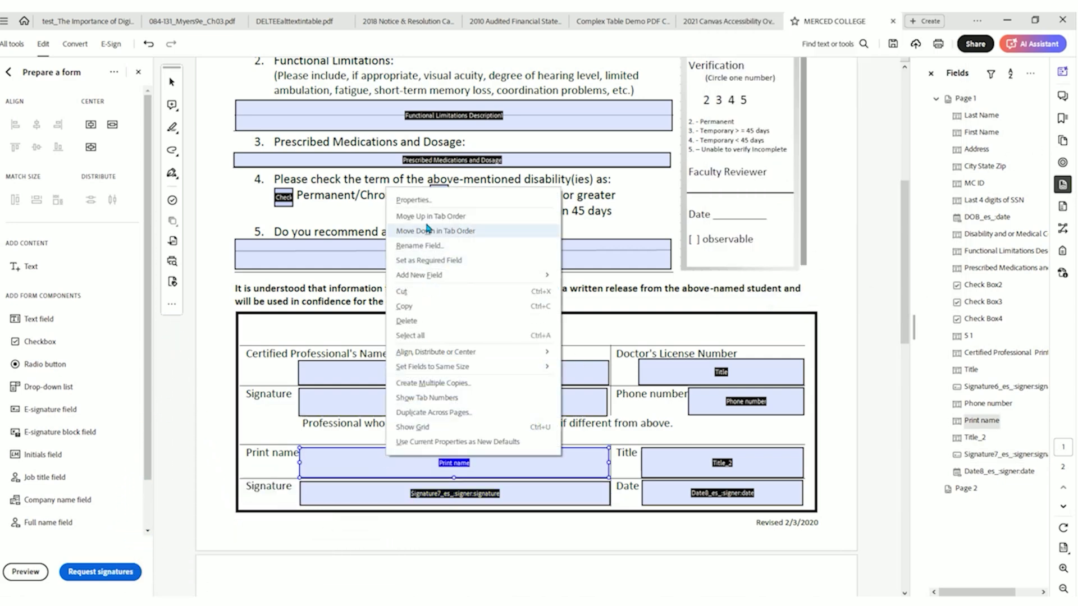
left_click(417, 196)
key("Tab")
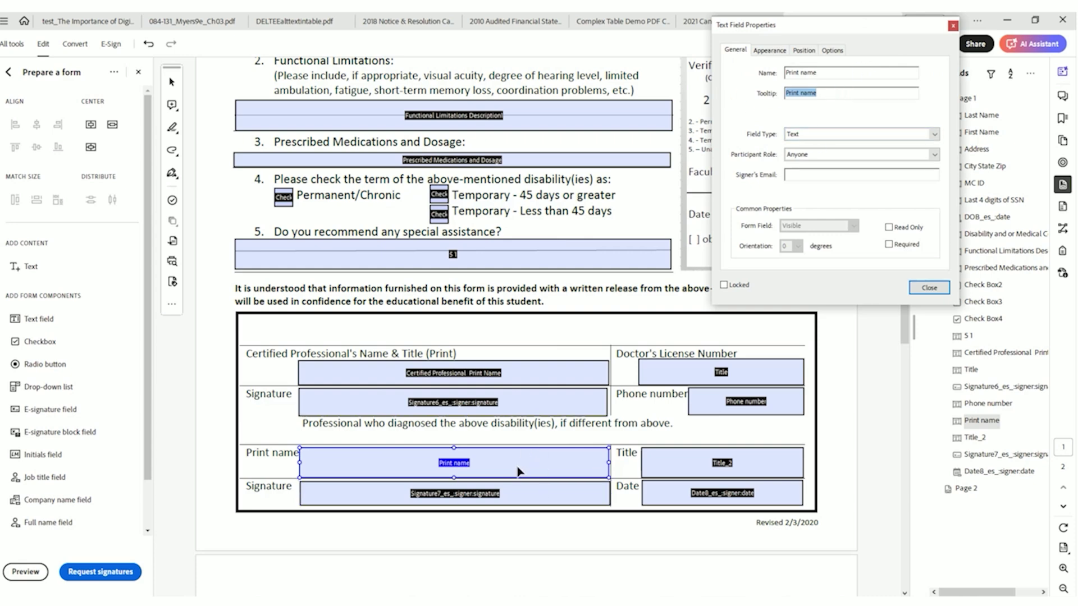
type("Student Name")
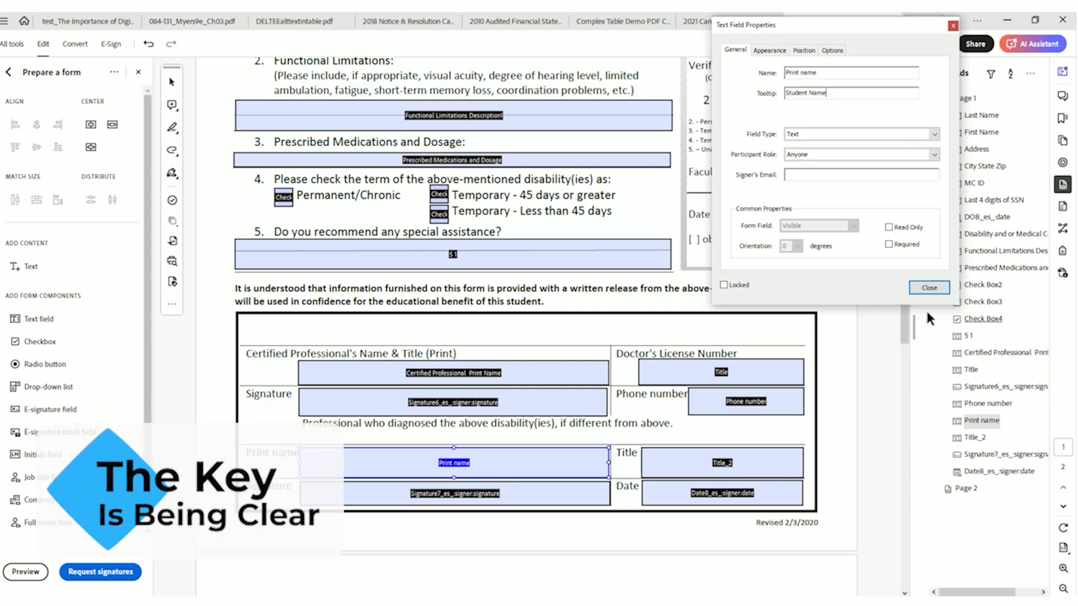
left_click(929, 287)
Replace the Title_2 field's tooltip with "Student Title"
right_click(690, 467)
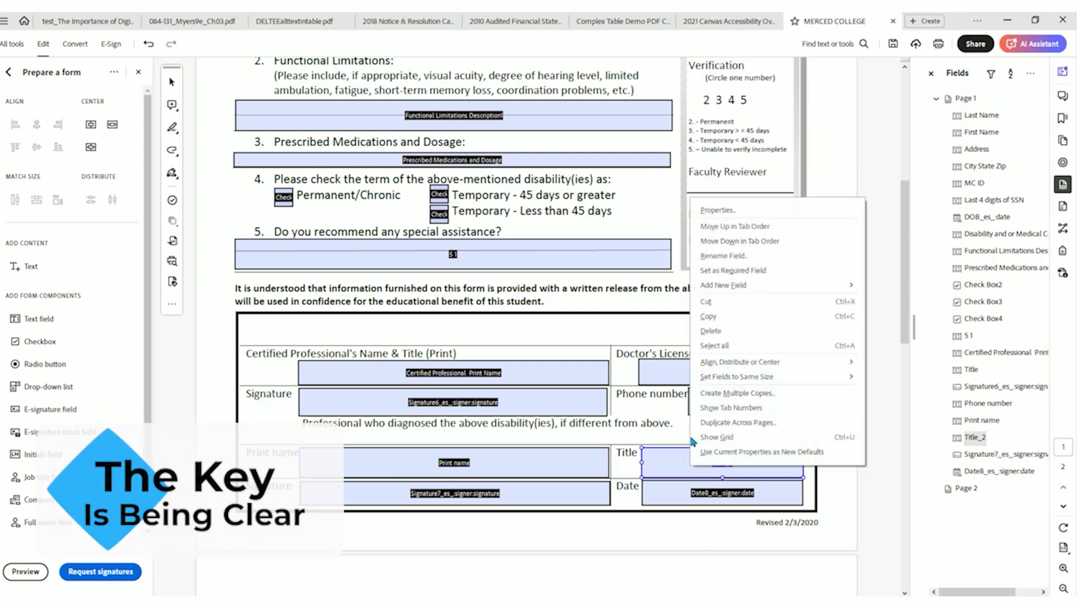
left_click(717, 210)
left_click(810, 93)
left_click_drag(810, 93, 723, 104)
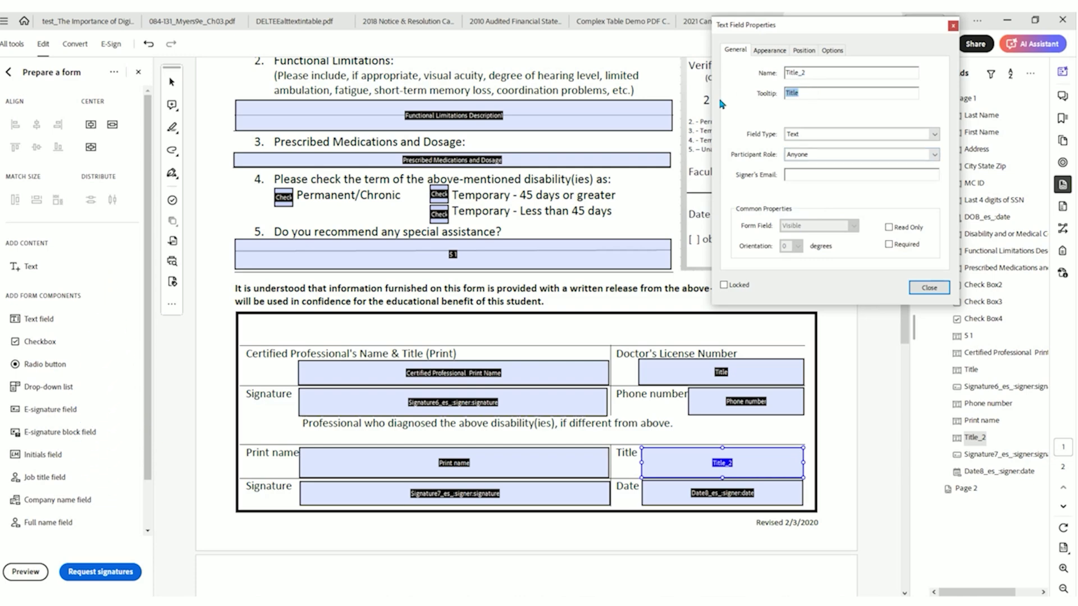
type("Stiudent")
Close the Title_2 properties with its "Student Title" tooltip and scroll back toward page 1's top
left_click_drag(792, 36, 597, 111)
left_click(735, 362)
scroll(612, 415, "up", 5)
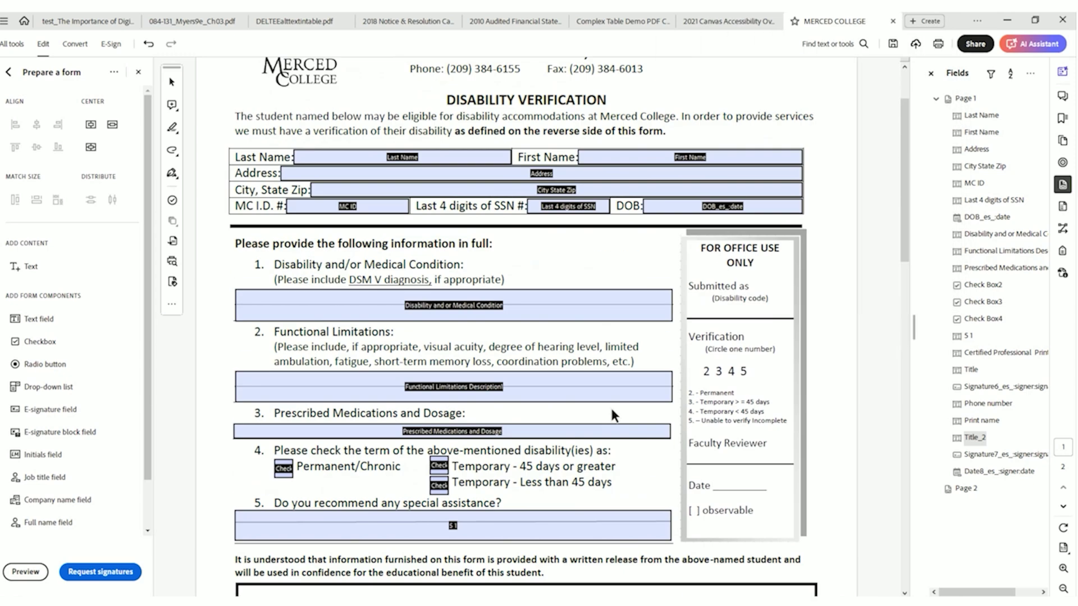